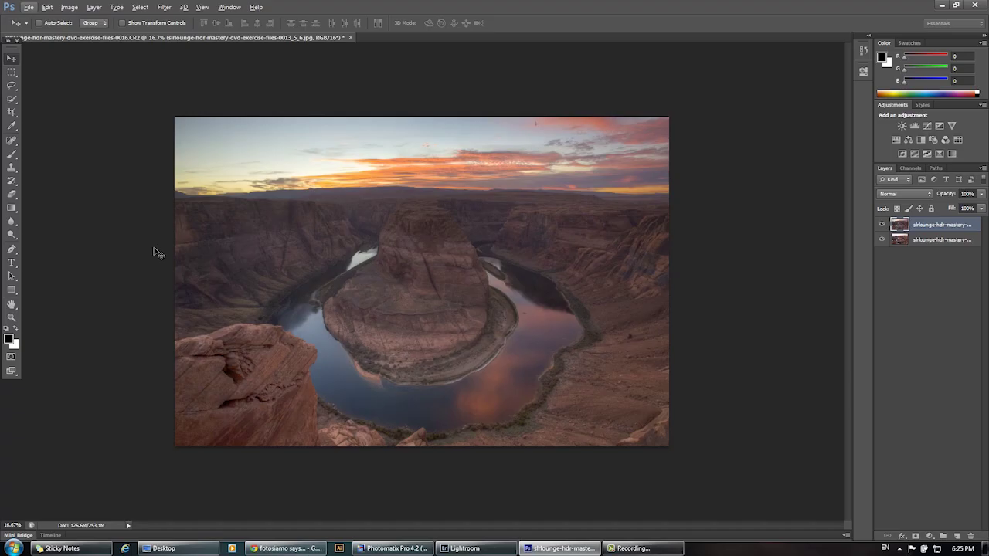
Set the upper image layer's opacity to 90% and hide the layer with a black layer mask.
scroll(146, 307, up, 2)
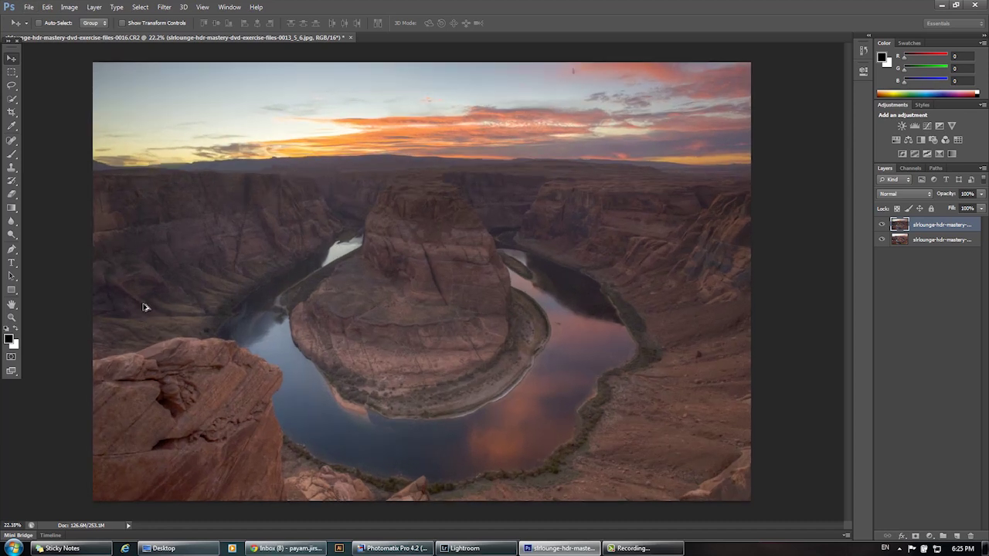
click(910, 241)
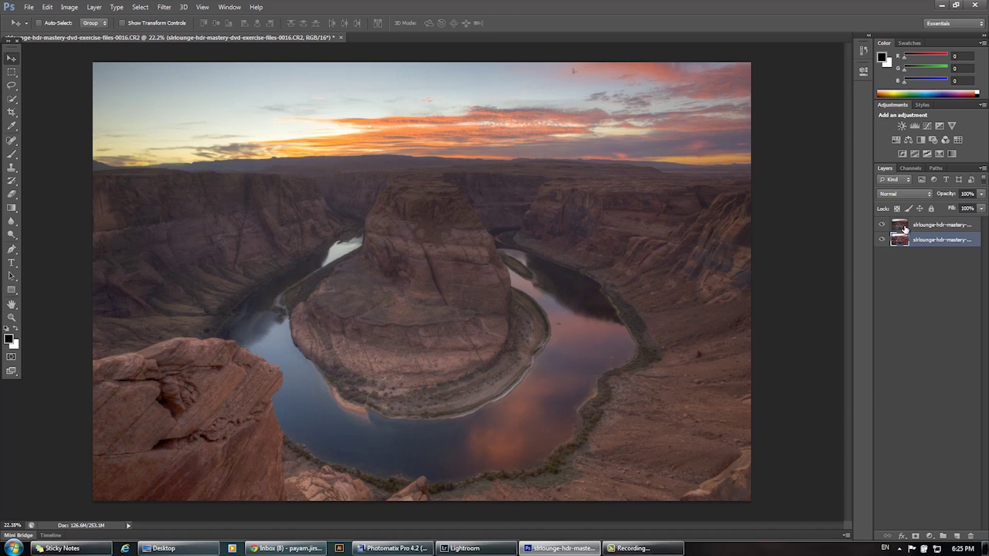
click(904, 227)
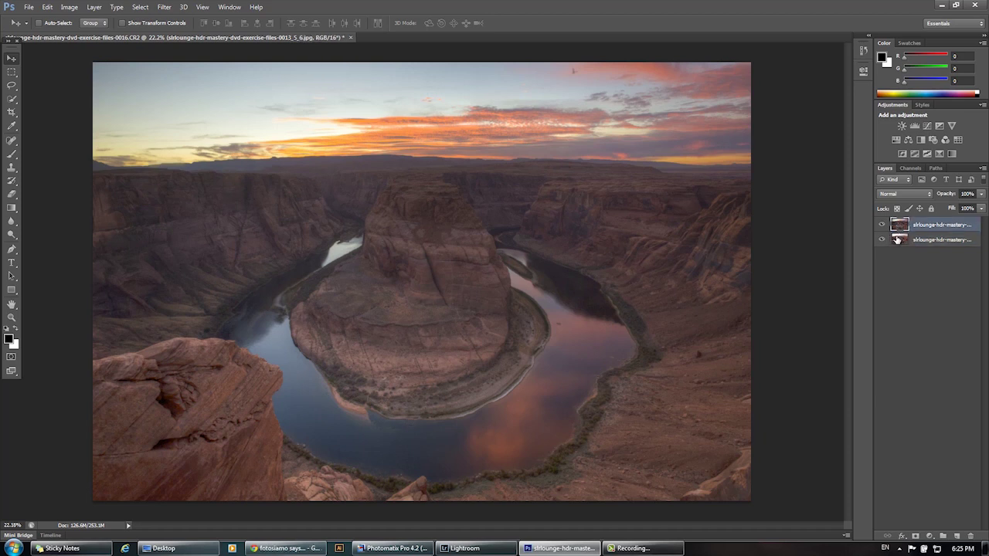
click(944, 197)
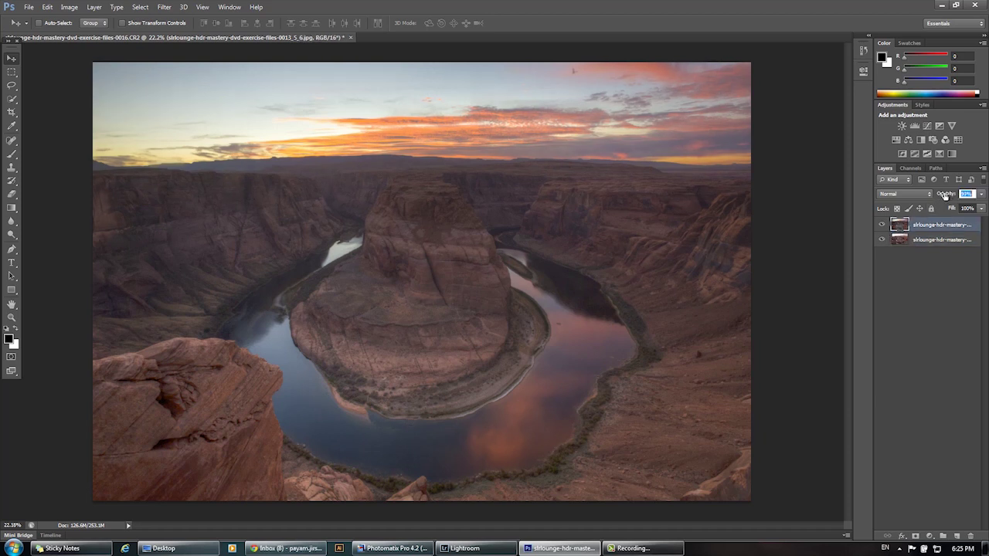
drag(941, 196, 955, 211)
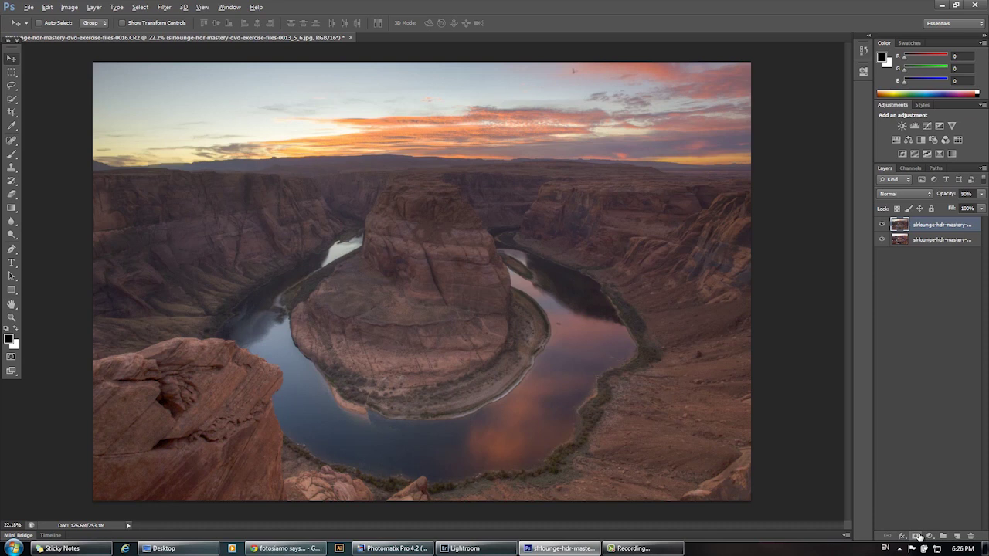
key(alt)
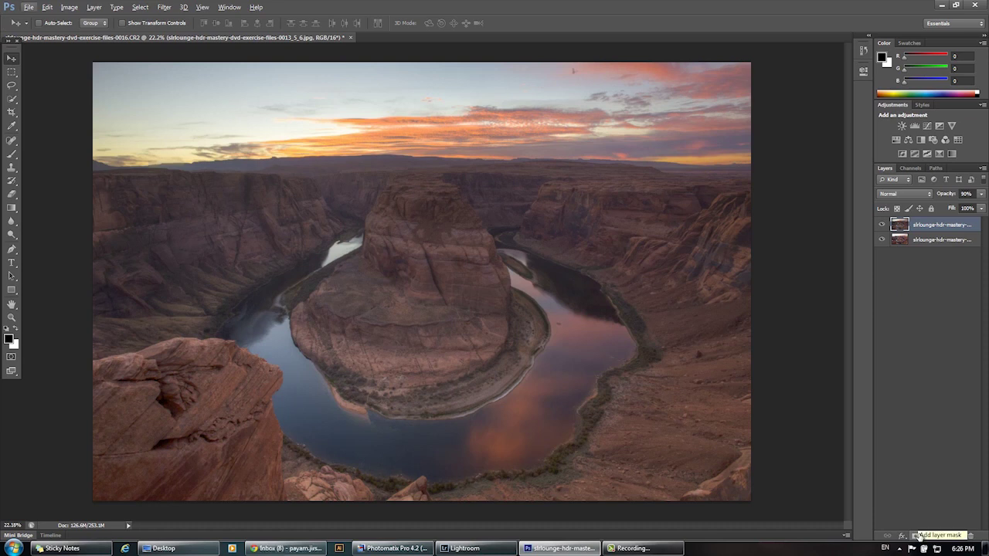
key(alt)
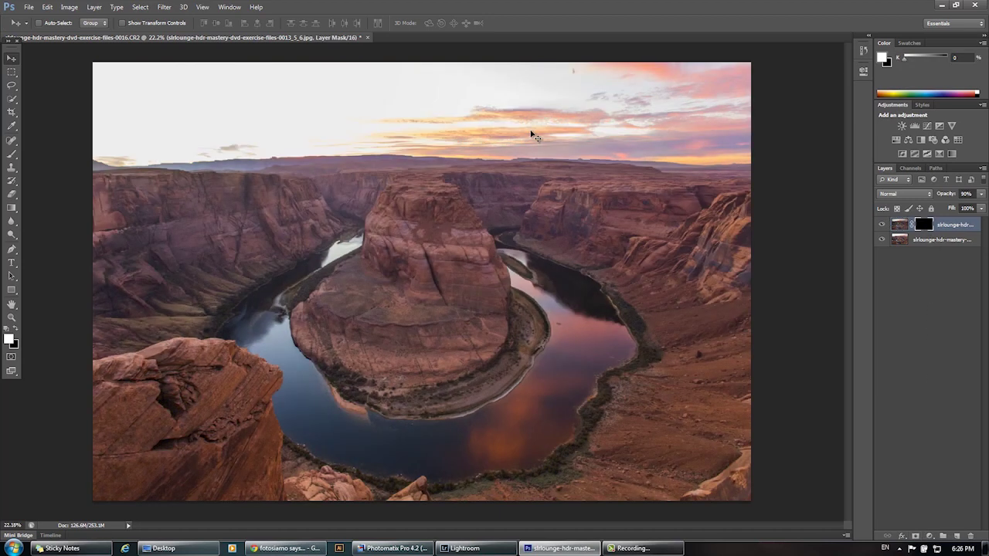
Set up the Brush tool with a 1000 px tip and 100% opacity for painting on the mask.
key(b)
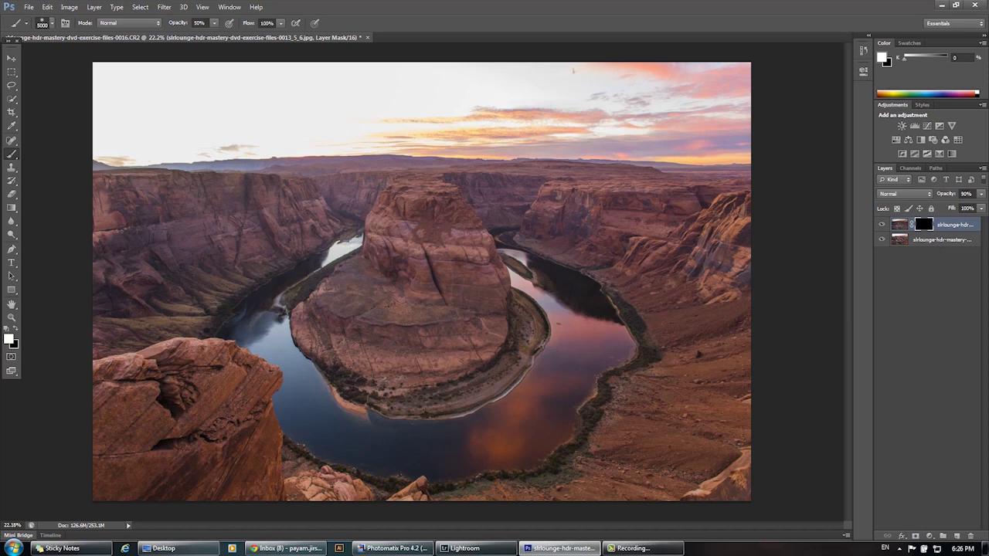
key(bracketleft)
key(bracketleft)
key(bracketleft)
key(bracketleft)
key(bracketleft)
key(bracketleft)
key(bracketleft)
key(bracketleft)
key(bracketleft)
key(bracketleft)
key(bracketleft)
key(bracketleft)
key(bracketleft)
key(bracketleft)
key(bracketleft)
key(bracketleft)
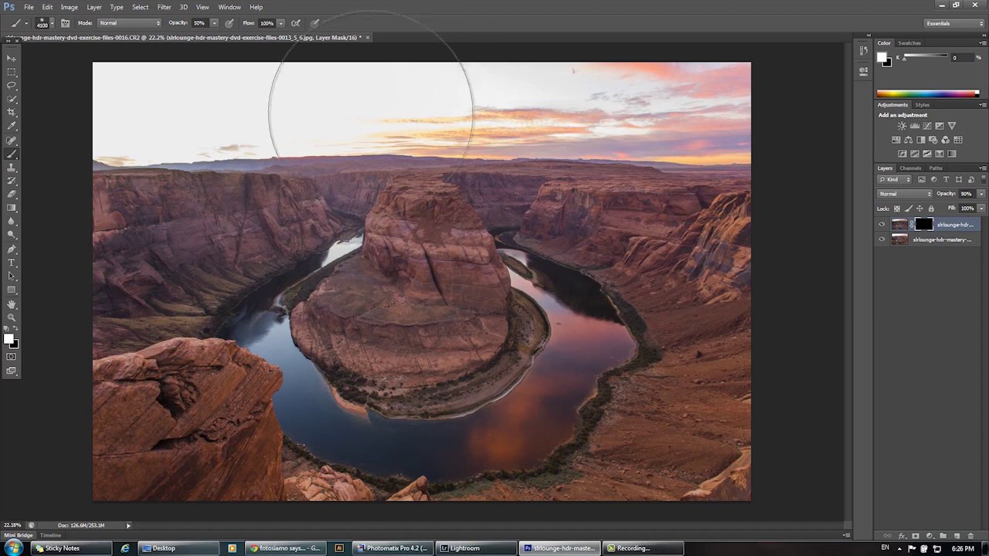
key(bracketleft)
key(bracketleft)
key(bracketleft)
key(bracketleft)
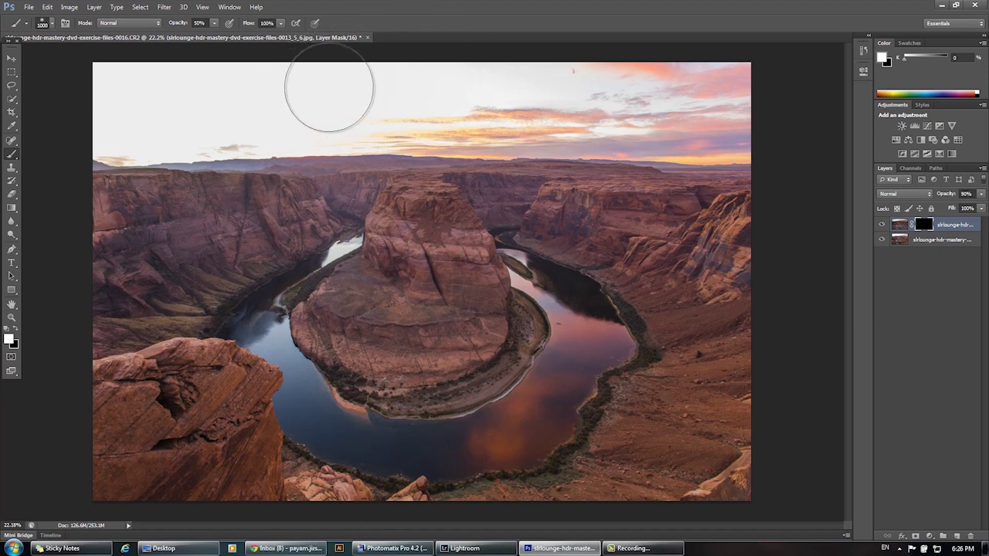
key(bracketleft)
key(bracketleft)
key(bracketleft)
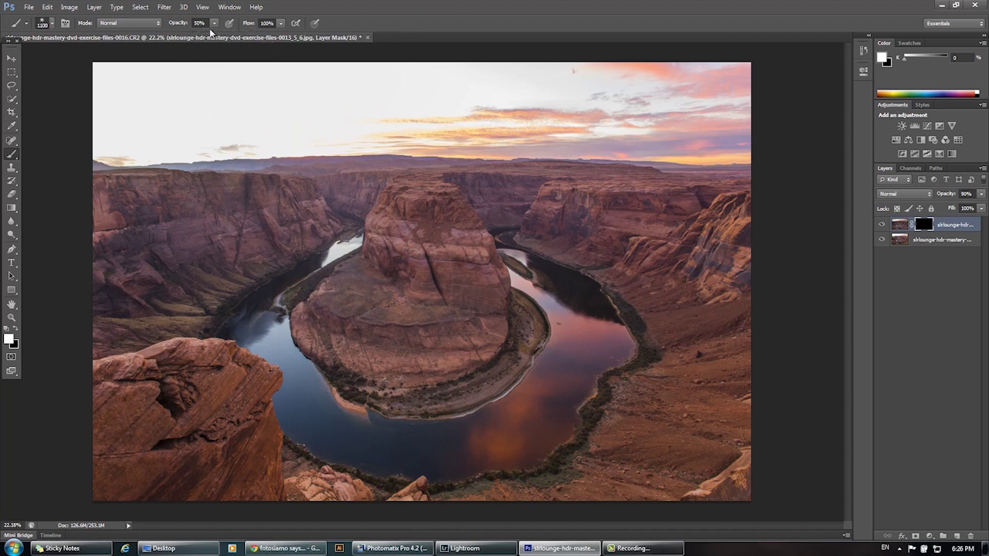
click(215, 24)
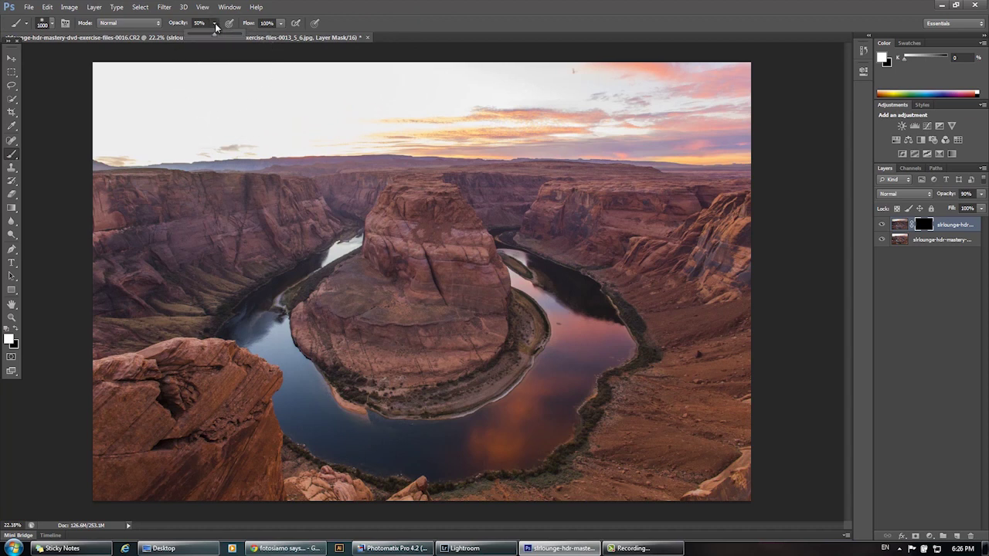
click(50, 29)
click(483, 7)
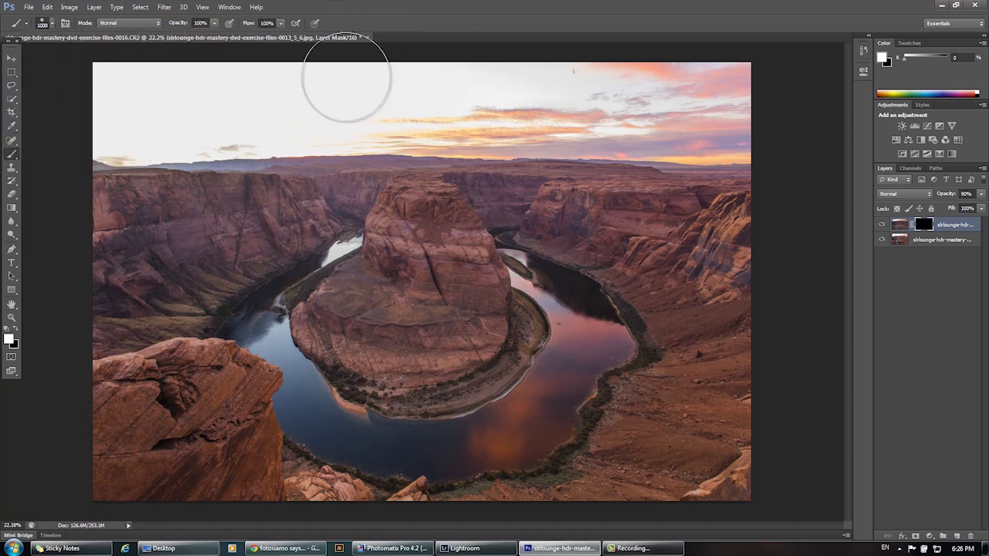
Paint white over the sky on the mask down to the horizon, reducing the brush size, and swap the foreground colour to black.
mouse_move(278, 94)
mouse_down()
mouse_move(55, 90)
mouse_move(459, 67)
mouse_move(583, 84)
mouse_move(662, 67)
mouse_move(625, 88)
mouse_move(77, 111)
mouse_move(647, 87)
mouse_move(770, 101)
mouse_move(350, 88)
mouse_move(44, 100)
mouse_move(218, 117)
mouse_move(735, 88)
mouse_move(606, 75)
mouse_move(45, 106)
mouse_move(76, 125)
mouse_move(82, 111)
mouse_move(167, 119)
mouse_move(729, 91)
mouse_move(357, 77)
mouse_up()
key(bracketleft)
key(bracketleft)
key(bracketleft)
key(bracketleft)
key(bracketleft)
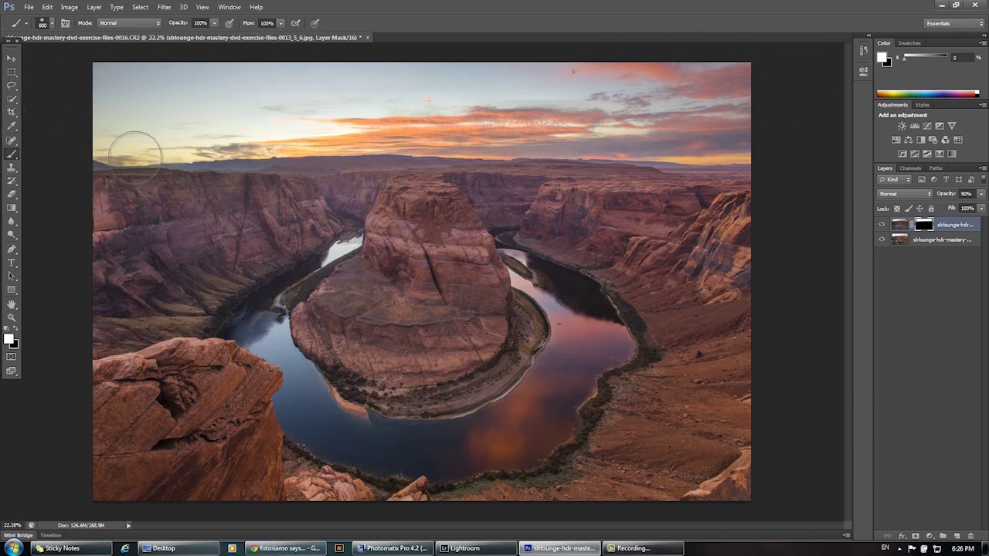
key(x)
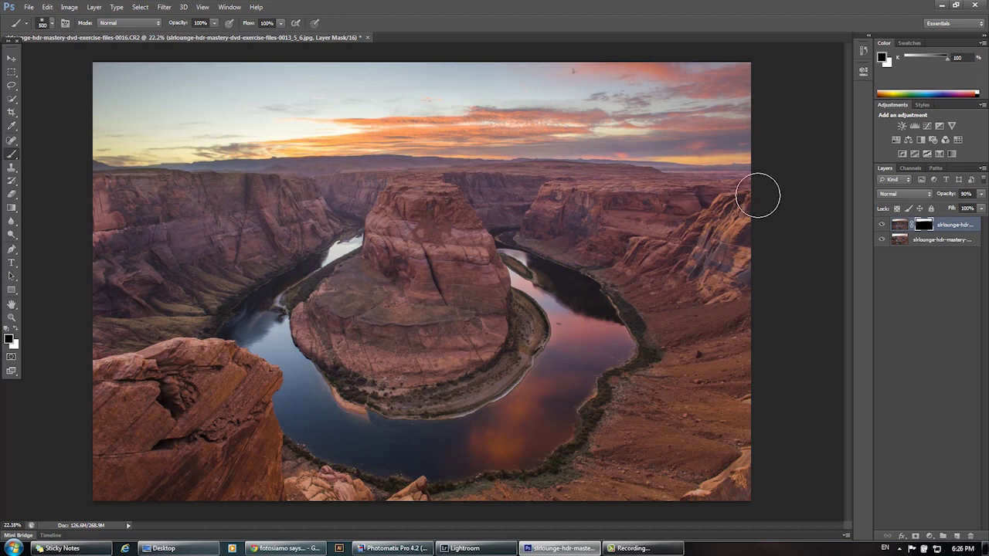
Draw a black-to-white linear gradient on the mask from just below the horizon up into the sky to soften the transition.
click(12, 209)
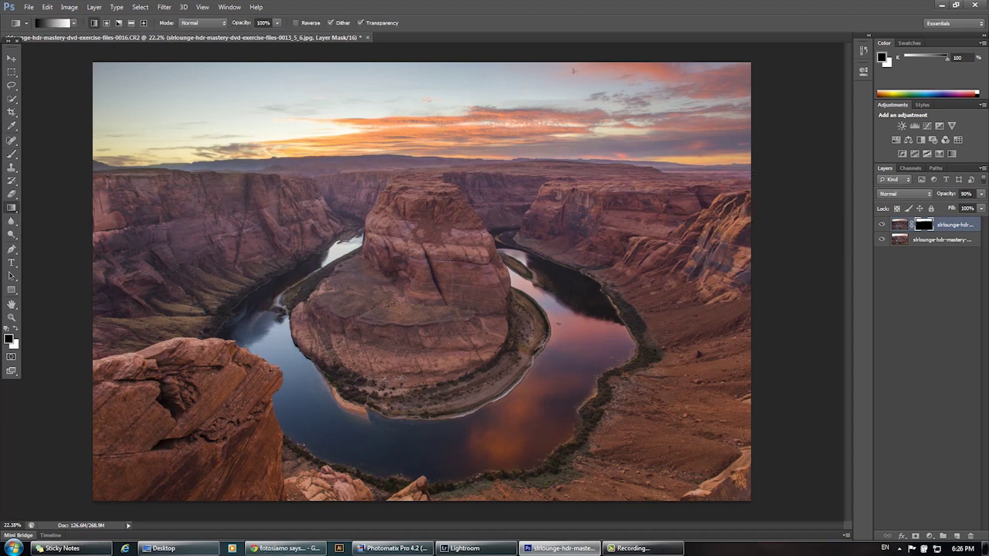
drag(436, 151, 426, 184)
drag(428, 119, 430, 177)
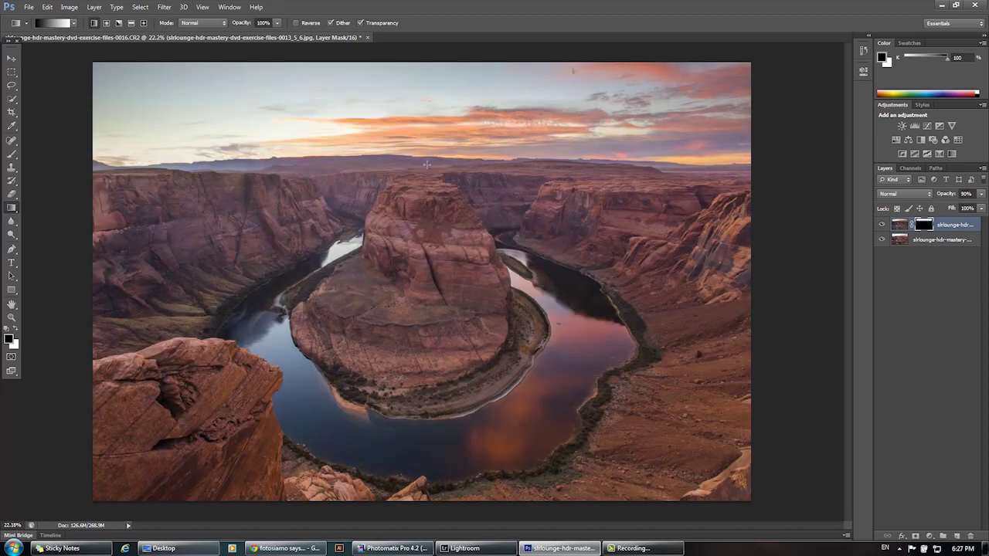
mouse_move(430, 103)
mouse_down()
mouse_move(432, 164)
mouse_move(413, 129)
mouse_up()
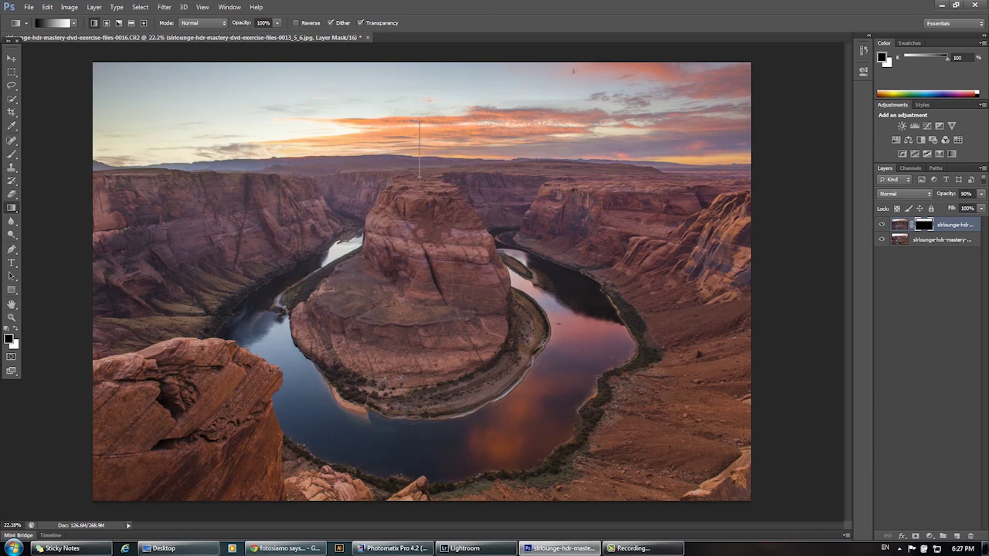
drag(420, 178, 412, 121)
click(11, 154)
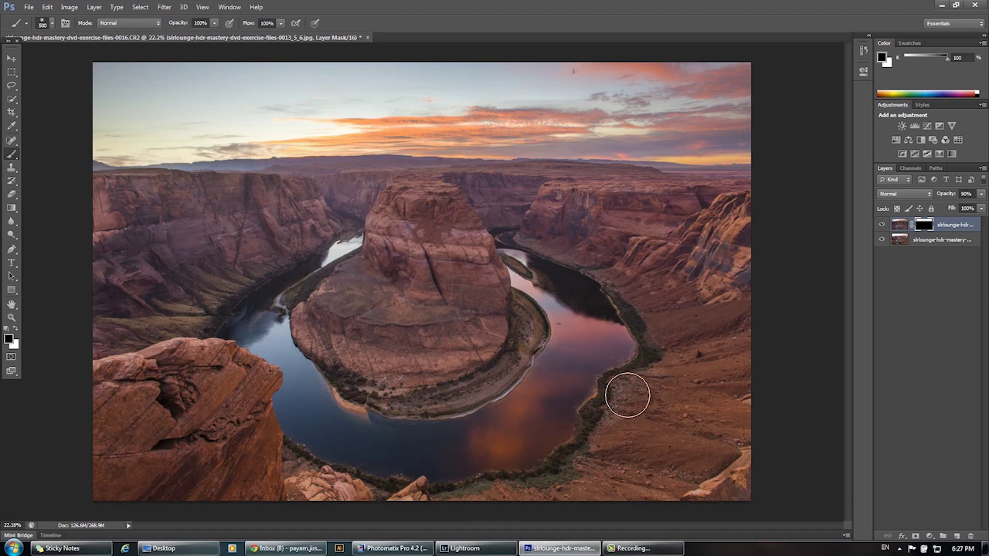
Set the masked sky layer's opacity to 80% and stamp all visible layers into a new layer on top.
click(900, 224)
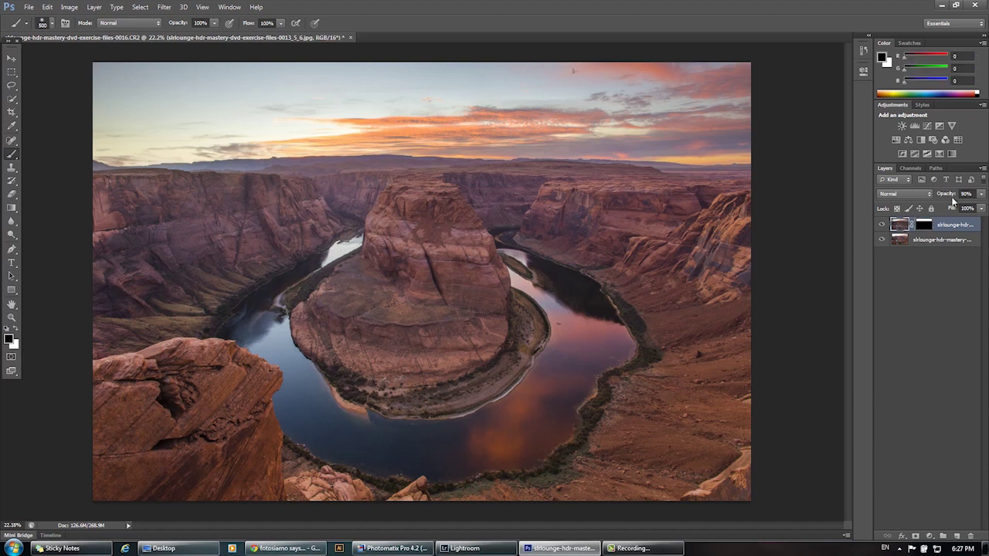
mouse_move(949, 193)
mouse_down()
mouse_move(934, 198)
mouse_move(946, 202)
mouse_up()
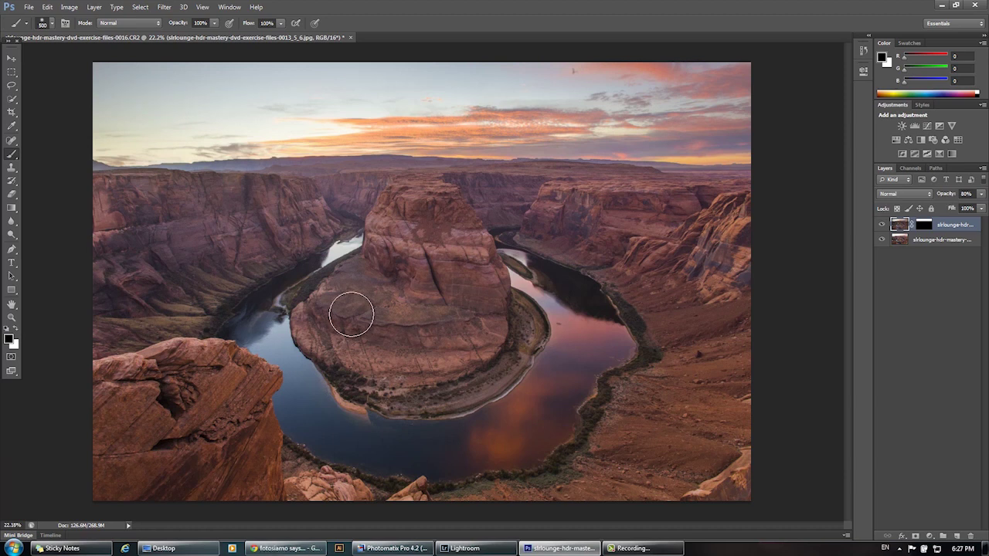
click(10, 59)
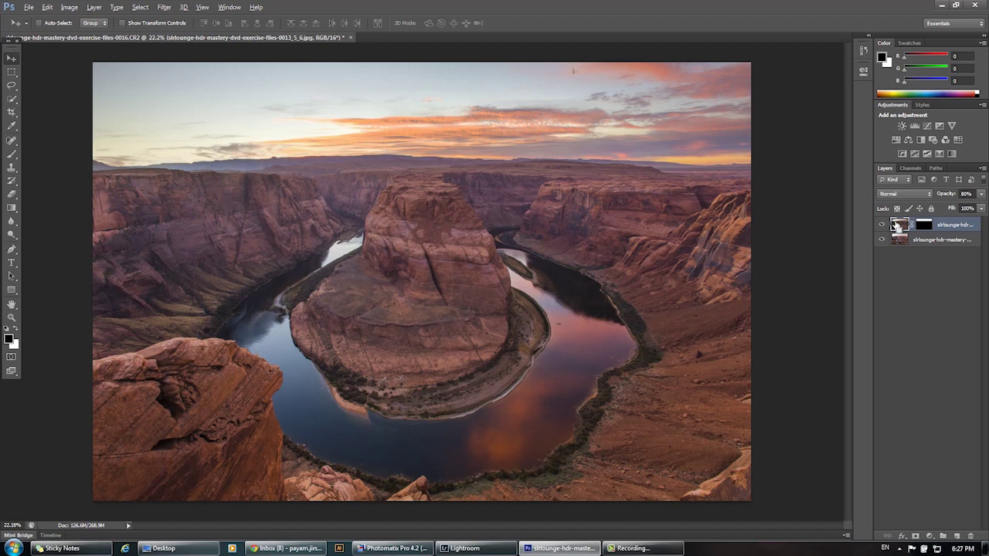
key(ctrl+alt+shift+e)
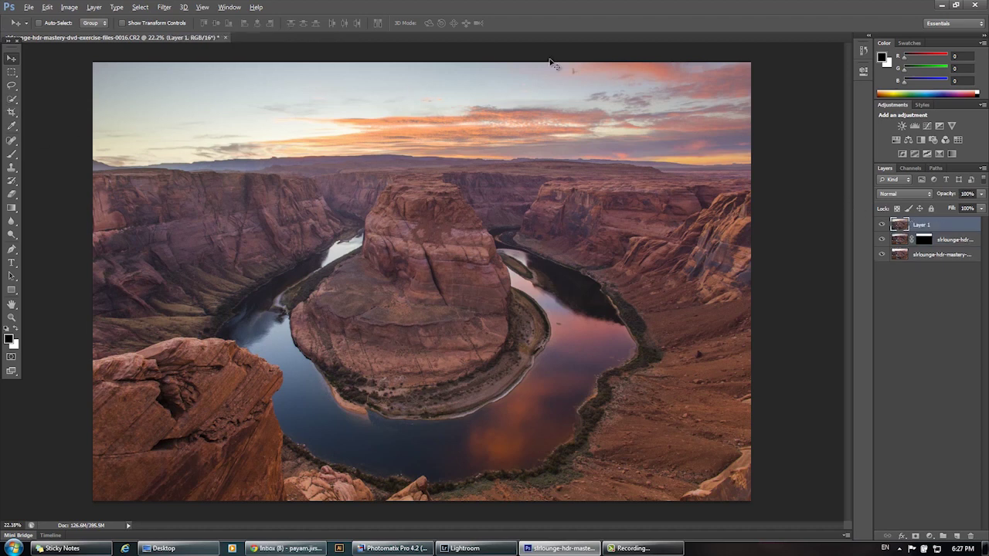
Remove the small dark bird near the sky's upper edge with the content-aware Spot Healing Brush.
drag(553, 65, 435, 234)
scroll(360, 227, up, 5)
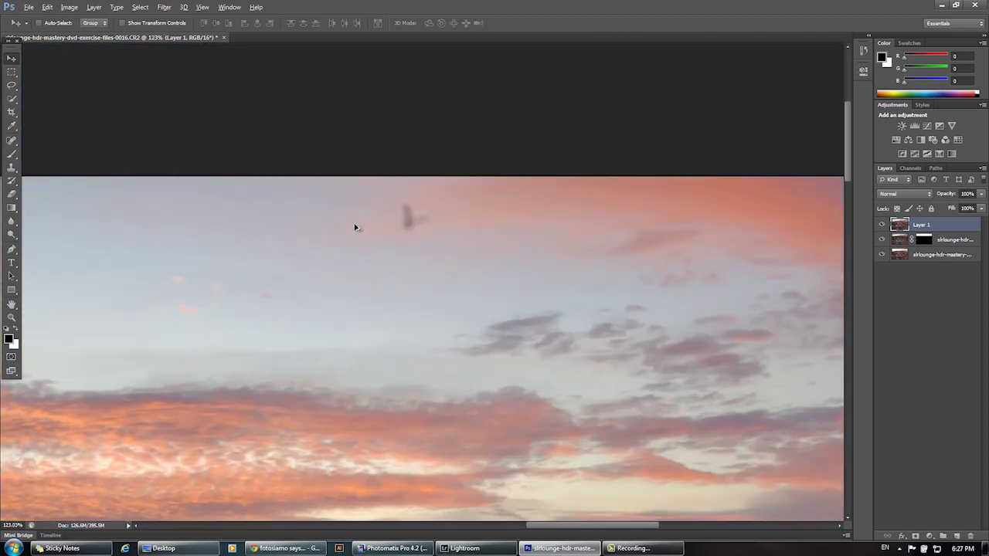
click(11, 142)
click(13, 167)
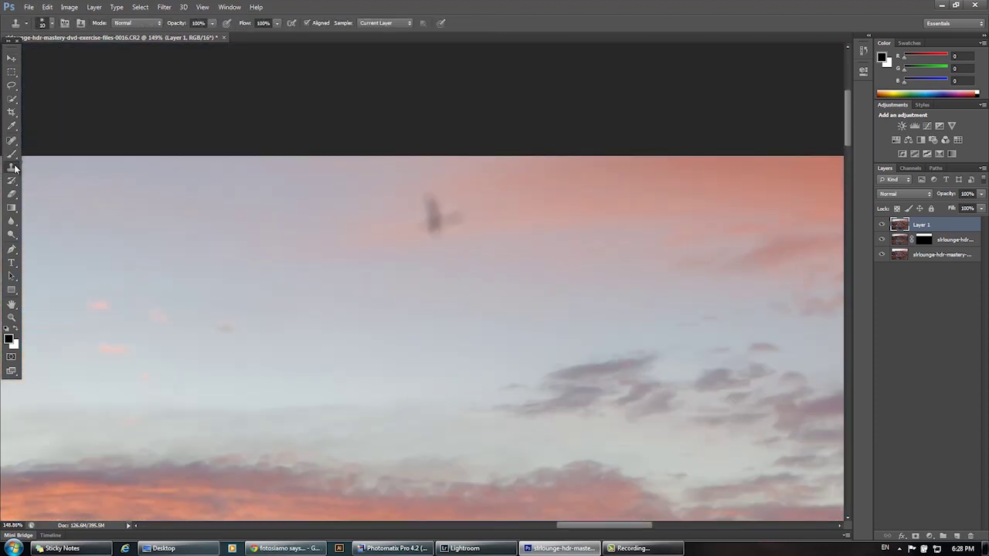
click(54, 166)
click(13, 142)
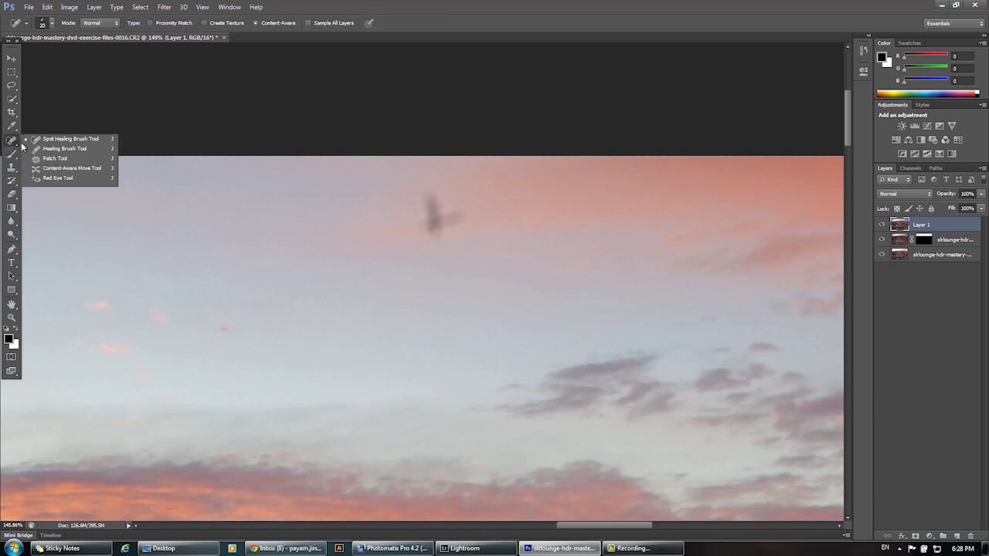
click(60, 139)
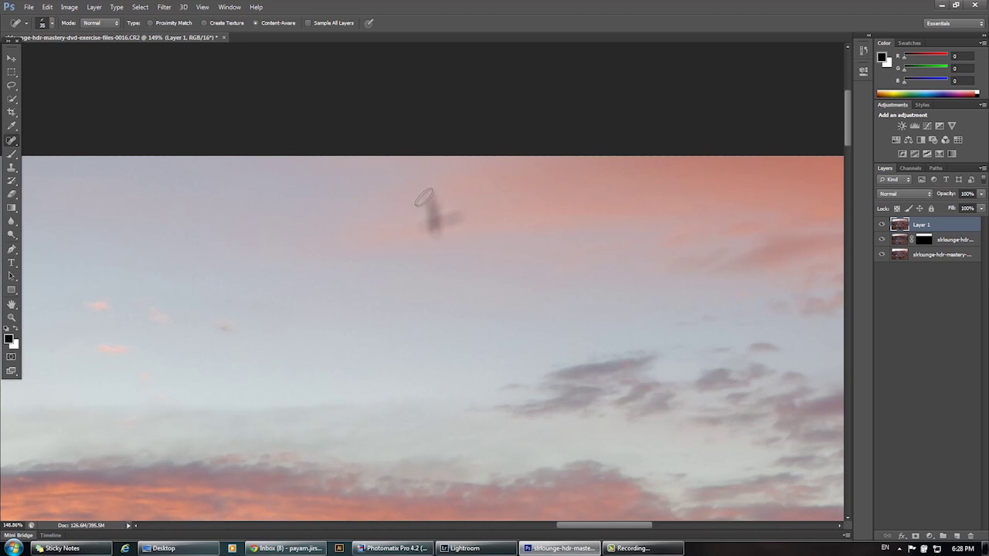
mouse_move(424, 193)
mouse_down()
mouse_move(440, 235)
mouse_move(431, 208)
mouse_move(462, 221)
mouse_move(417, 225)
mouse_up()
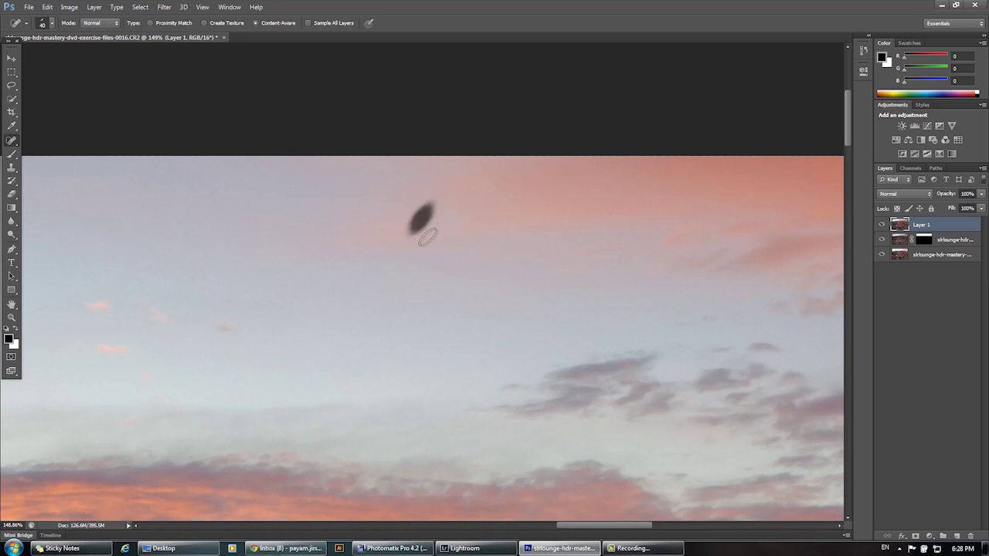
Inspect the whole sky up close, from the far right edge to the far left, for remaining spots.
scroll(472, 263, down, 2)
mouse_move(472, 262)
mouse_down()
mouse_move(389, 177)
mouse_move(190, 174)
mouse_up()
drag(594, 168, 205, 164)
drag(352, 158, 437, 115)
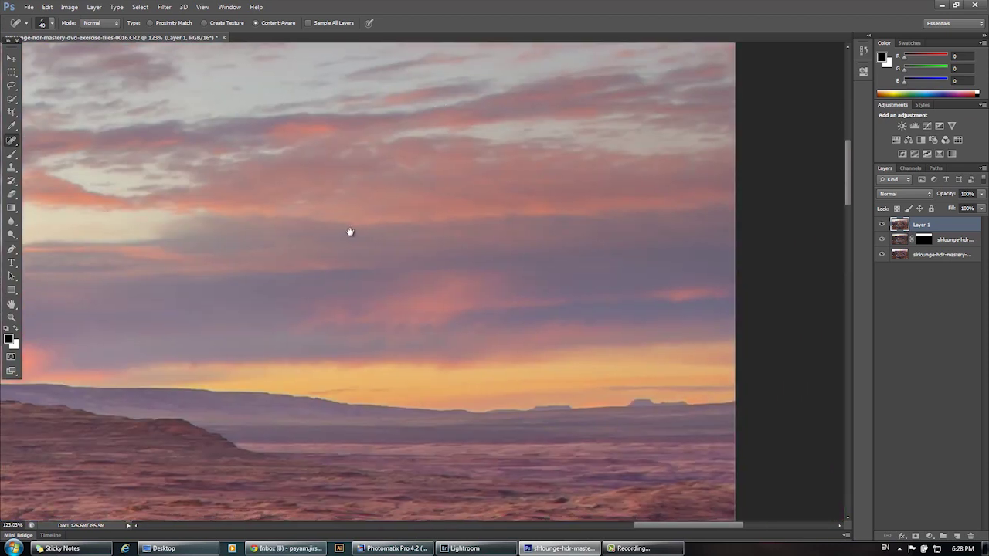
drag(349, 230, 534, 282)
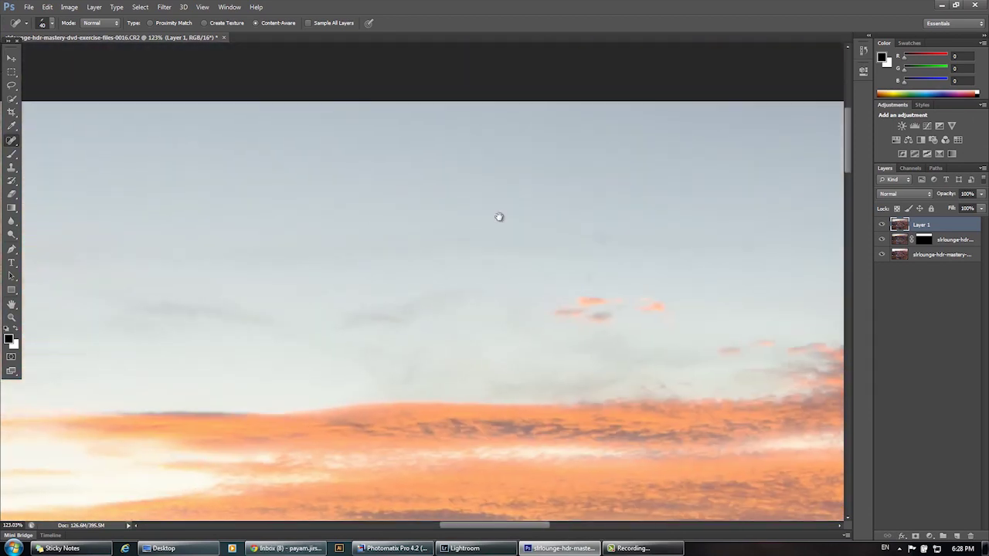
drag(499, 217, 679, 201)
drag(294, 229, 587, 225)
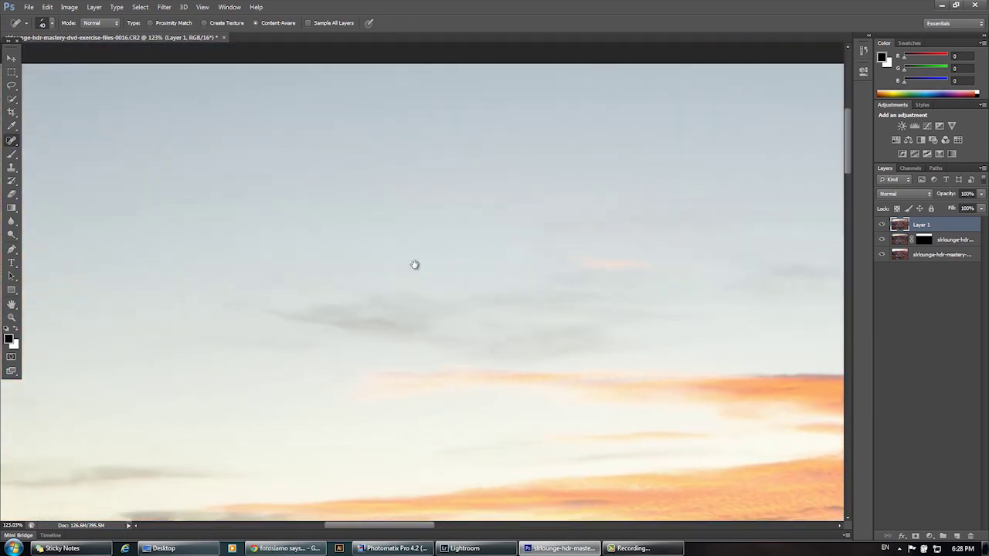
drag(414, 265, 641, 257)
drag(327, 249, 585, 239)
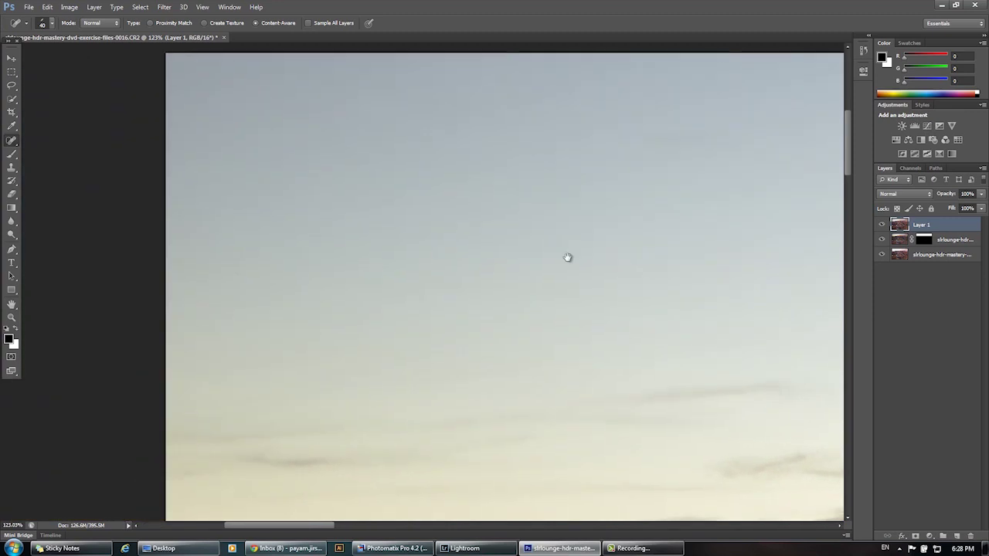
drag(606, 405, 452, 196)
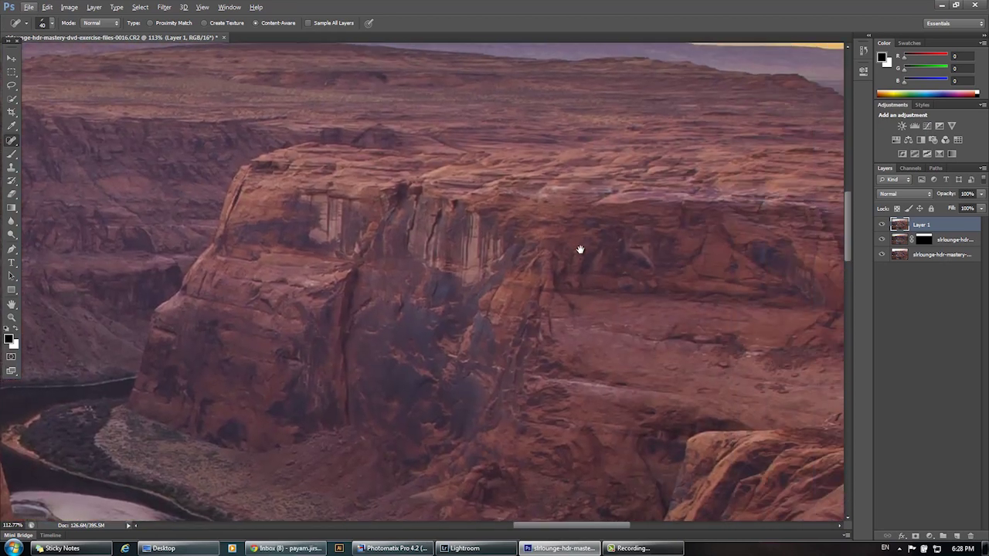
Examine the canyon walls, river and inner riverbank up close for distracting objects.
drag(580, 248, 308, 234)
drag(456, 248, 772, 127)
drag(410, 255, 742, 143)
drag(531, 217, 697, 137)
drag(657, 231, 796, 129)
mouse_move(546, 289)
mouse_down()
mouse_move(498, 200)
mouse_move(477, 96)
mouse_up()
drag(664, 141, 514, 186)
drag(695, 151, 546, 183)
drag(627, 161, 576, 203)
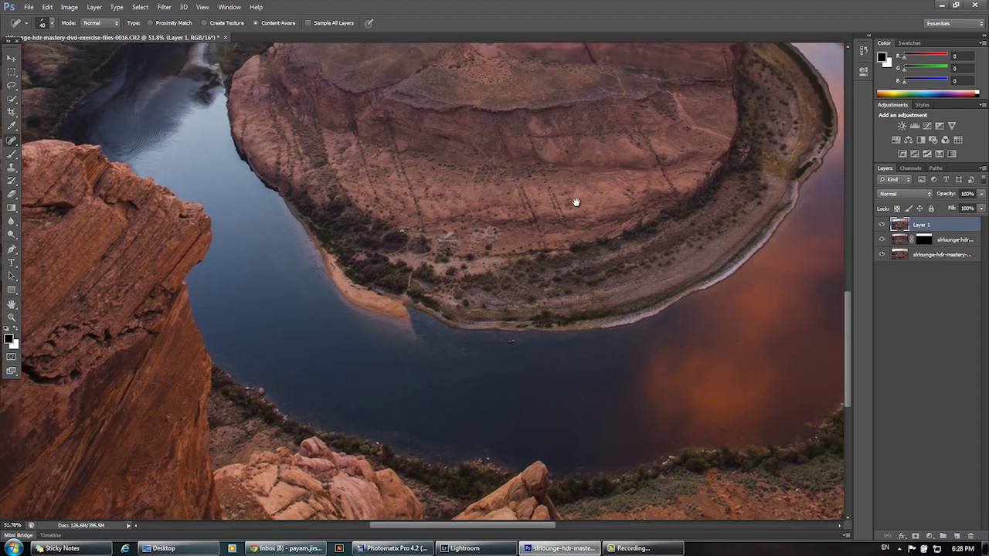
scroll(445, 268, up, 8)
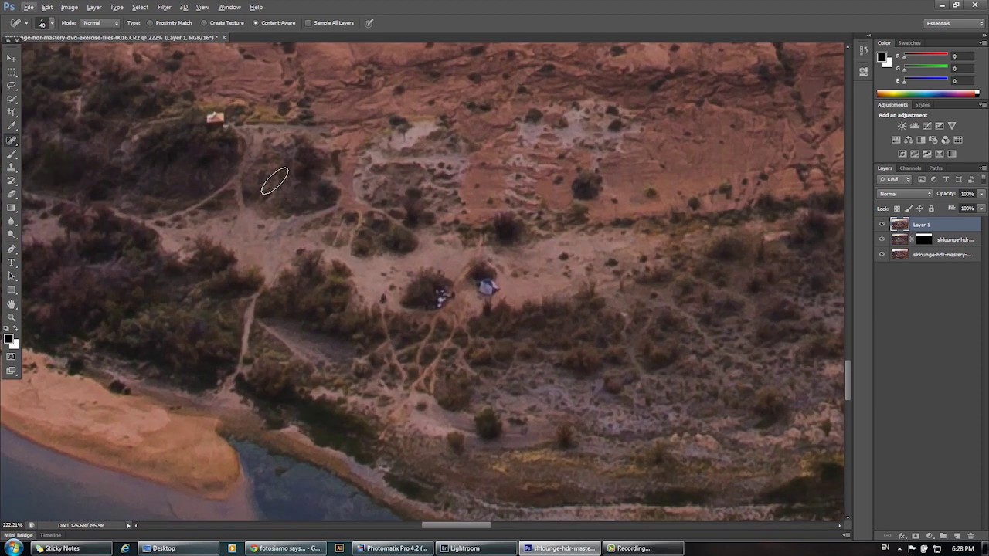
Reduce the Spot Healing Brush to 15 px and remove the small white-and-red object at the foot of the cliff.
drag(265, 181, 375, 236)
scroll(285, 185, up, 2)
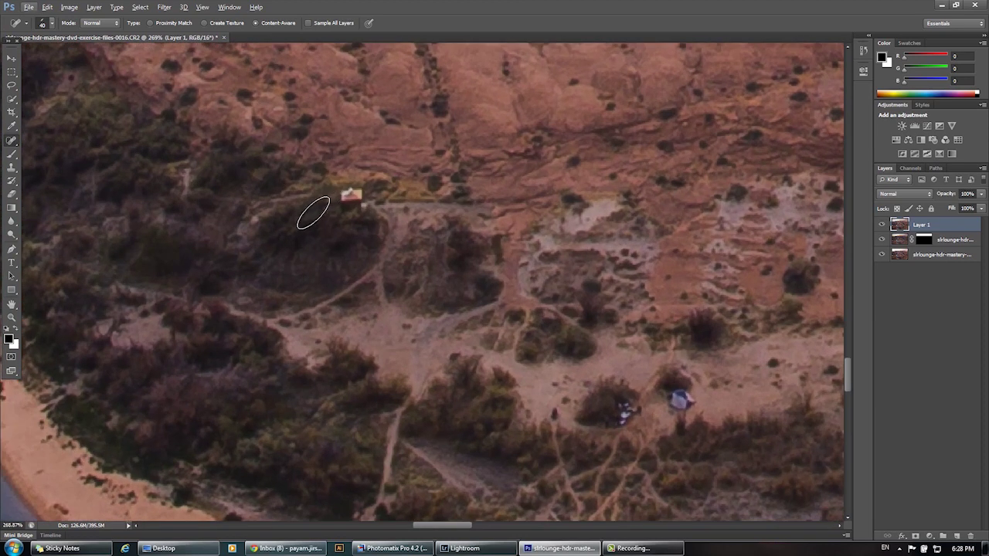
key(bracketleft)
key(bracketleft)
key(bracketleft)
key(bracketleft)
key(bracketleft)
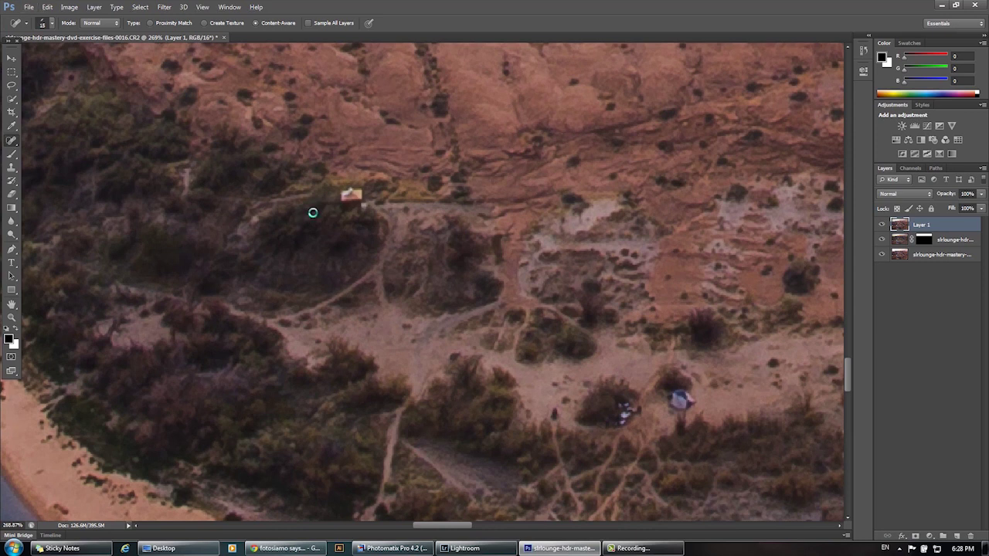
alt+click(313, 213)
click(486, 211)
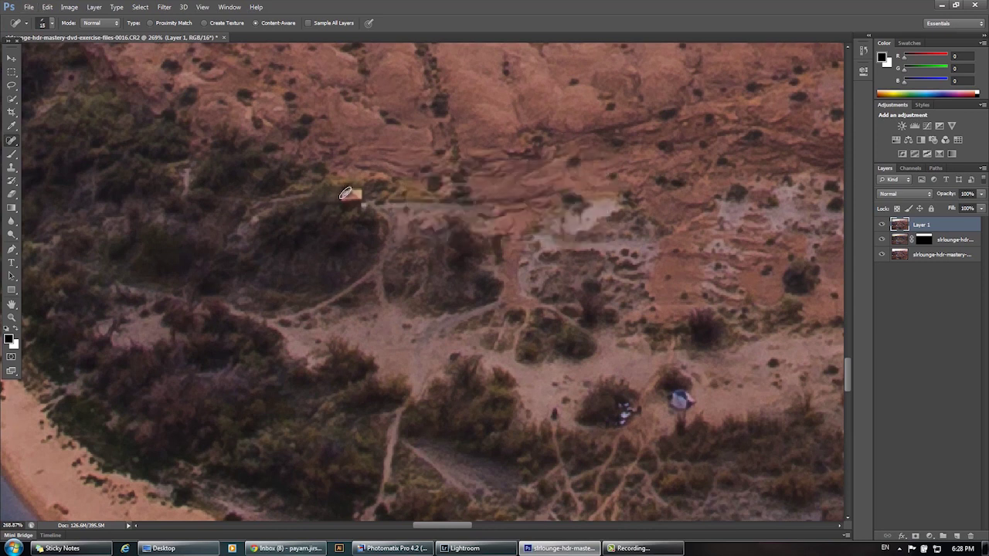
drag(345, 193, 365, 215)
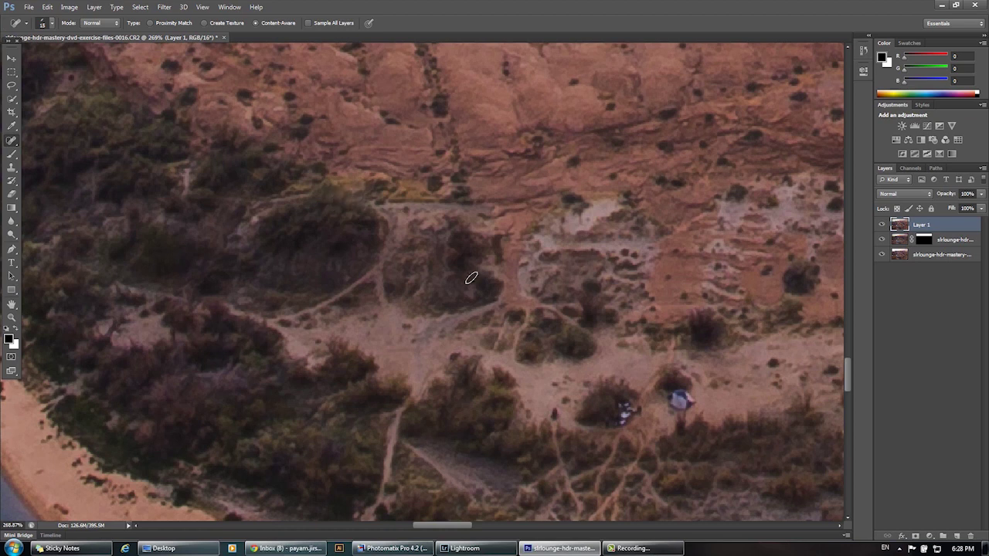
Heal away the two blue-and-white camp objects beside the bushes on the sandy riverbank.
mouse_move(551, 300)
mouse_down()
mouse_move(231, 143)
mouse_move(335, 168)
mouse_up()
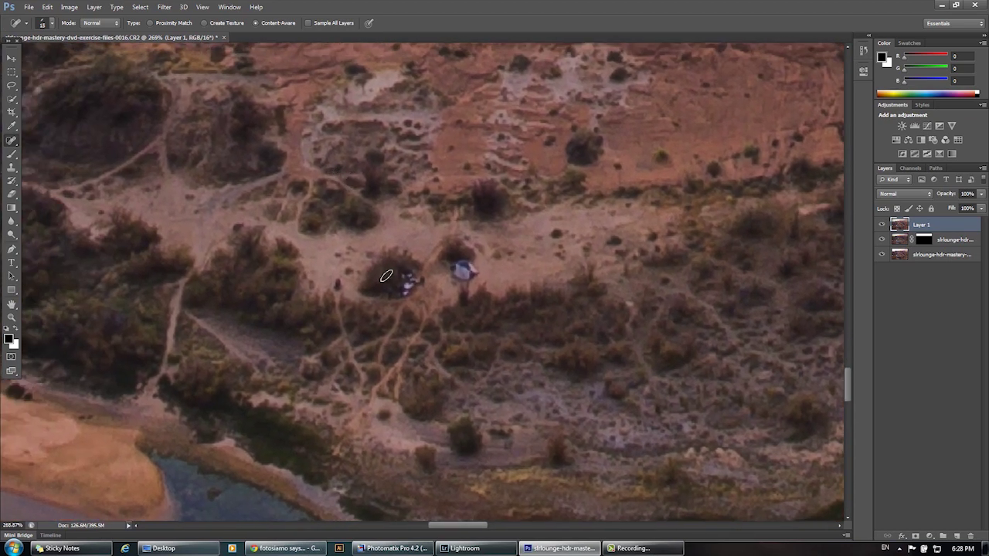
mouse_move(390, 280)
mouse_down()
mouse_move(403, 275)
mouse_move(400, 290)
mouse_up()
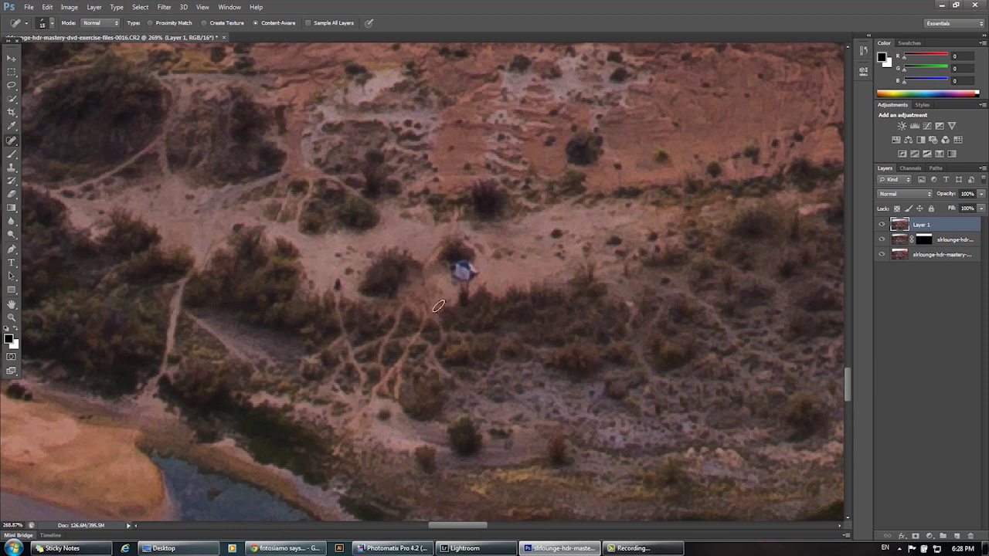
mouse_move(455, 266)
mouse_down()
mouse_move(472, 269)
mouse_move(469, 277)
mouse_up()
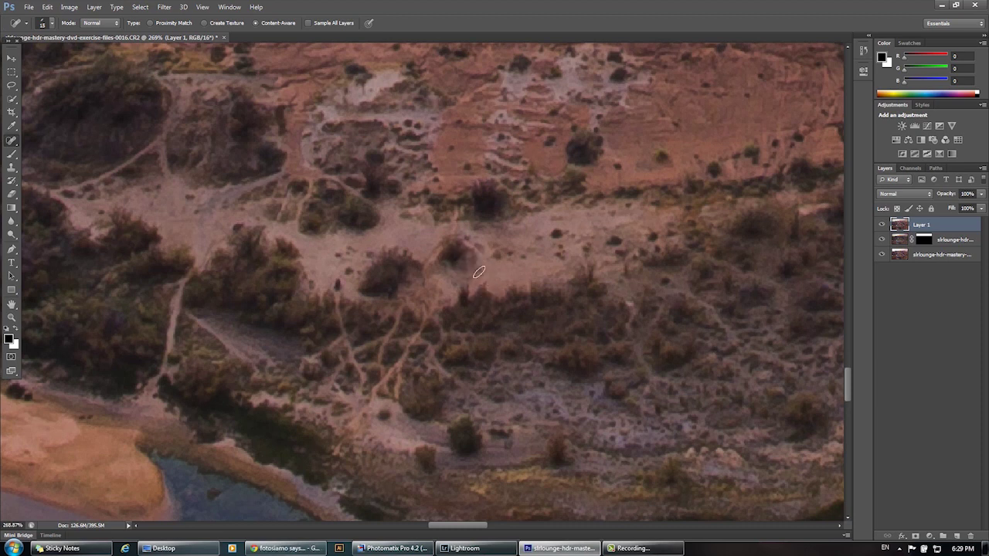
Remove the small boat floating in the dark water just off the inner riverbank.
scroll(461, 304, down, 3)
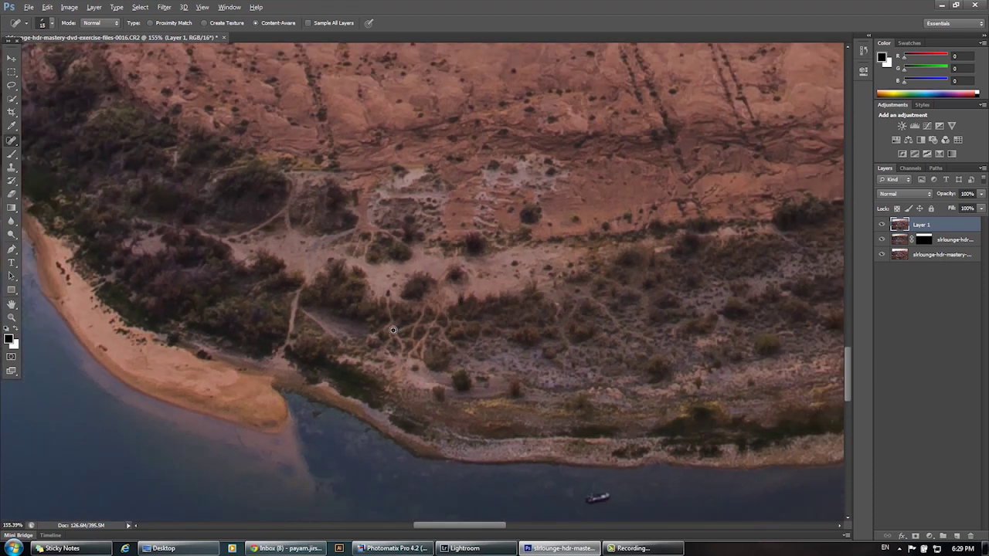
scroll(392, 329, up, 3)
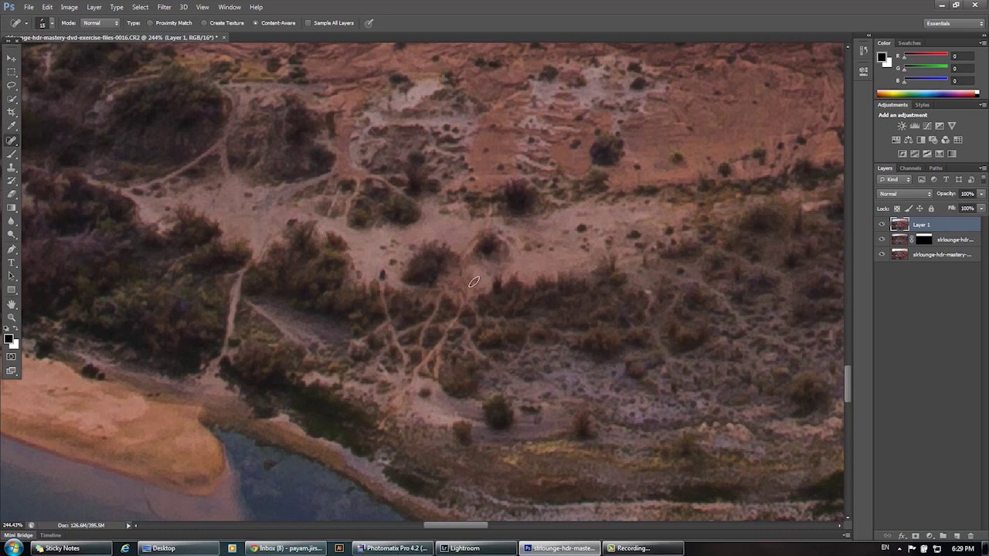
scroll(569, 292, down, 3)
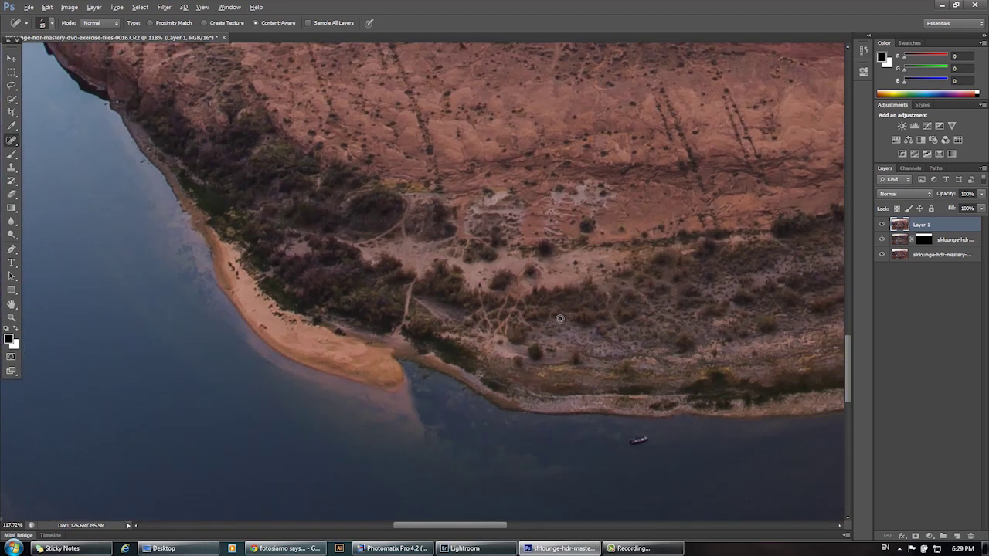
scroll(560, 318, up, 3)
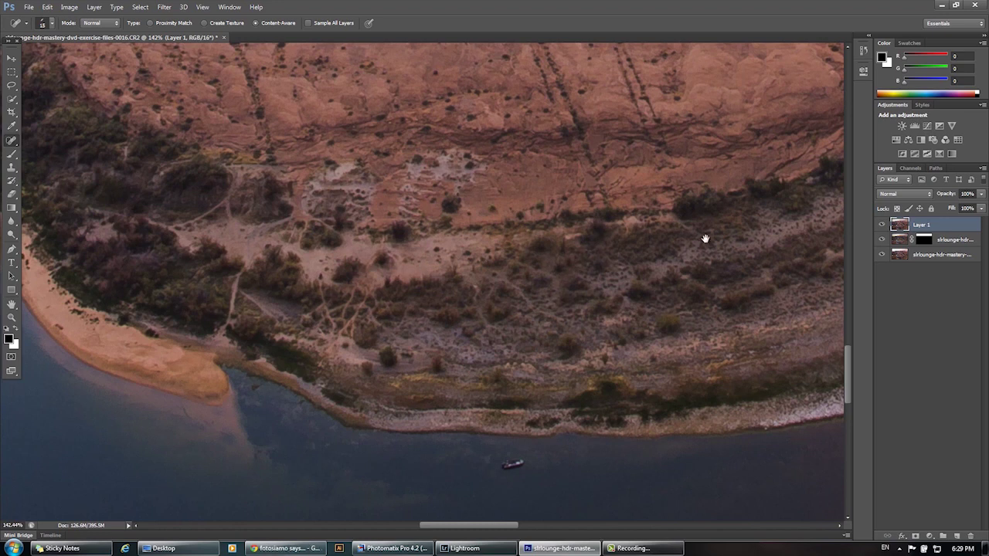
drag(702, 240, 376, 258)
drag(464, 329, 719, 173)
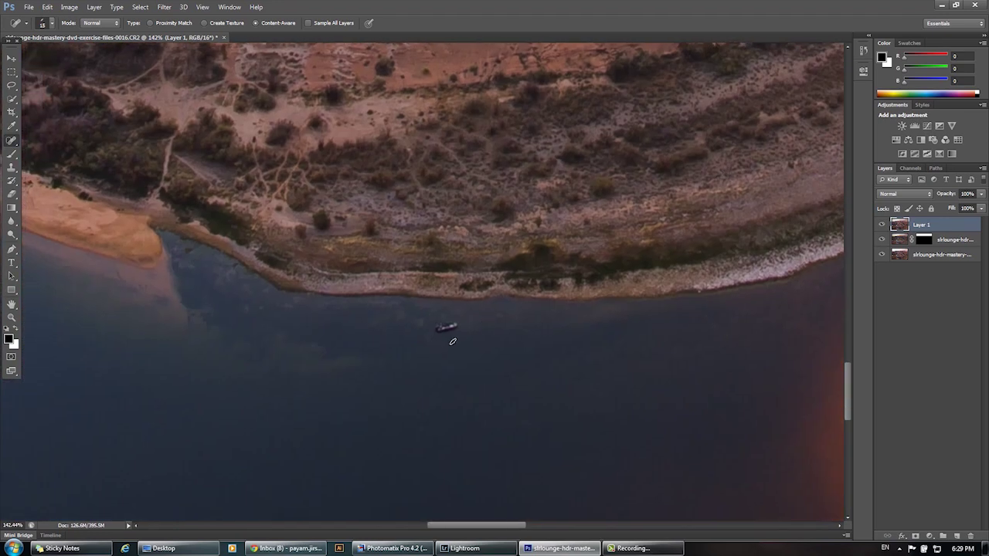
scroll(452, 342, up, 3)
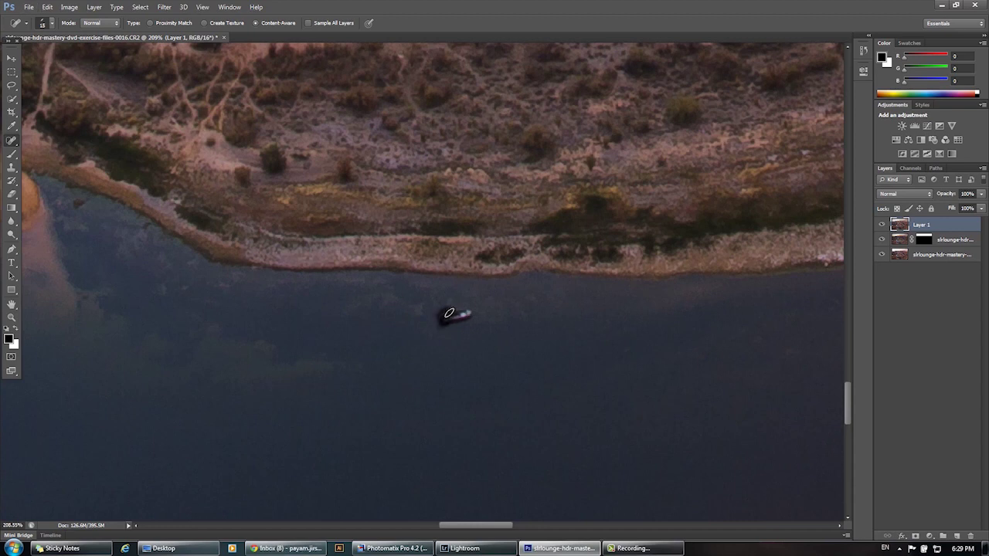
mouse_move(449, 312)
mouse_down()
mouse_move(471, 315)
mouse_move(438, 323)
mouse_up()
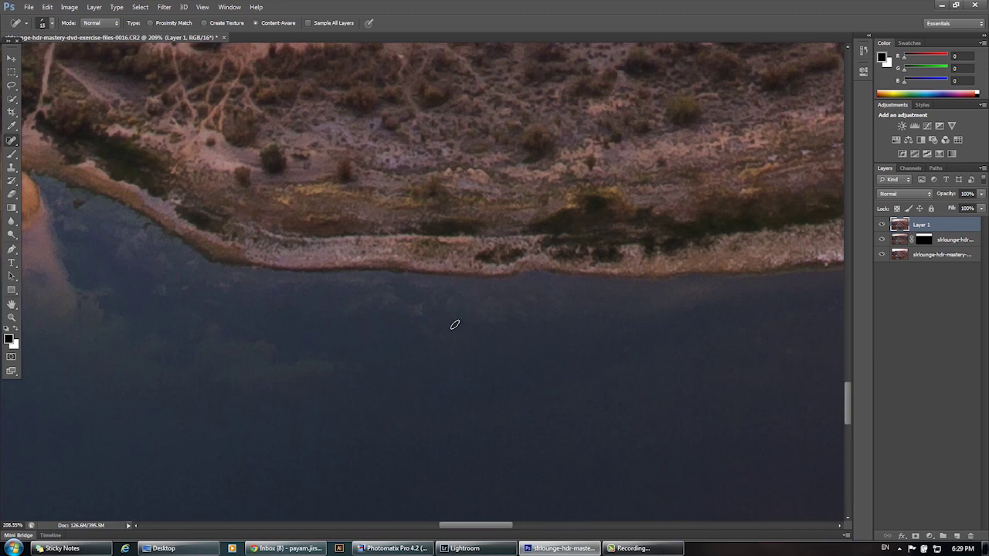
Remove the two pale boat-like objects in the water near the outer shore of the river bend.
scroll(485, 370, down, 5)
drag(638, 351, 289, 225)
drag(522, 309, 416, 324)
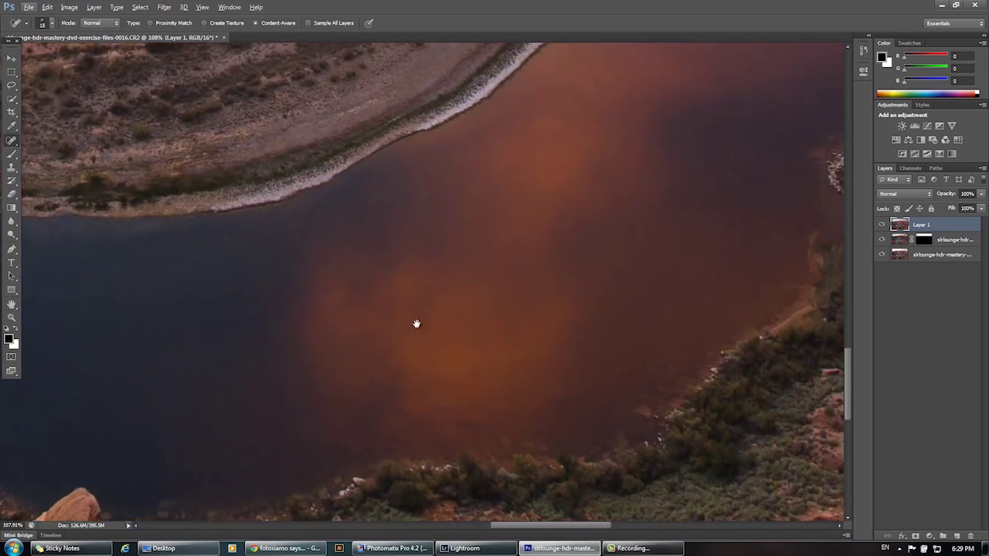
scroll(417, 324, up, 2)
drag(696, 115, 609, 208)
scroll(578, 312, up, 1)
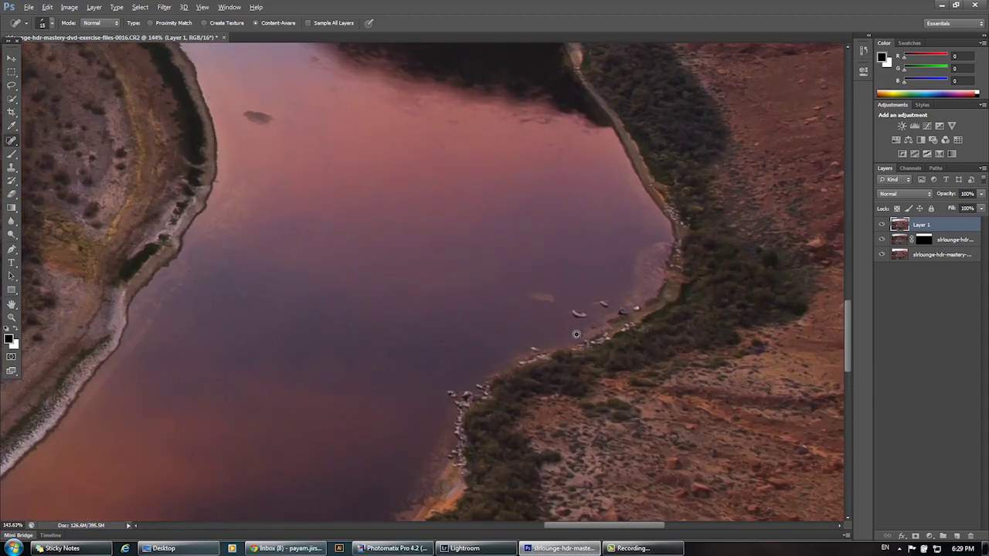
scroll(576, 334, up, 3)
alt+click(550, 314)
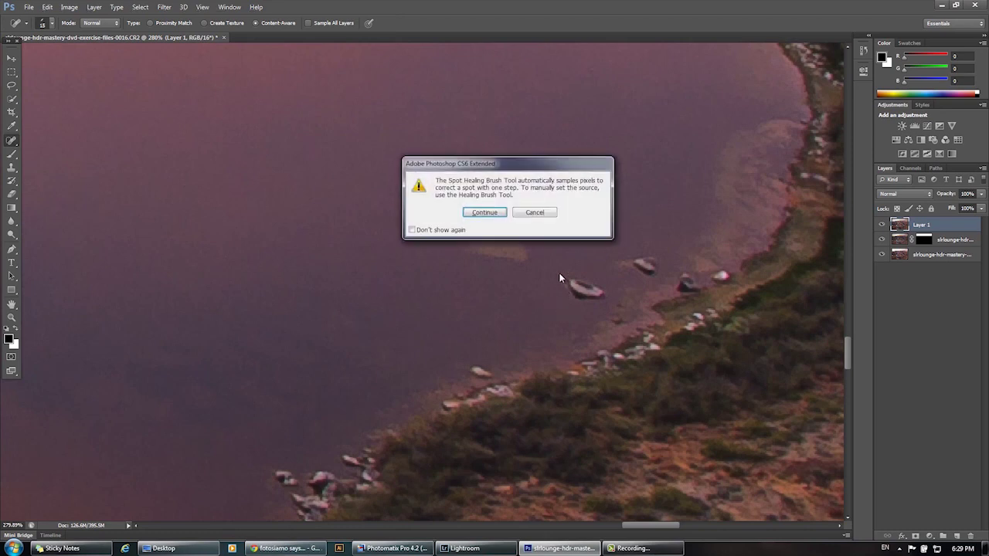
key(Return)
mouse_move(569, 278)
mouse_down()
mouse_move(595, 292)
mouse_move(567, 298)
mouse_move(563, 278)
mouse_move(651, 260)
mouse_move(644, 270)
mouse_up()
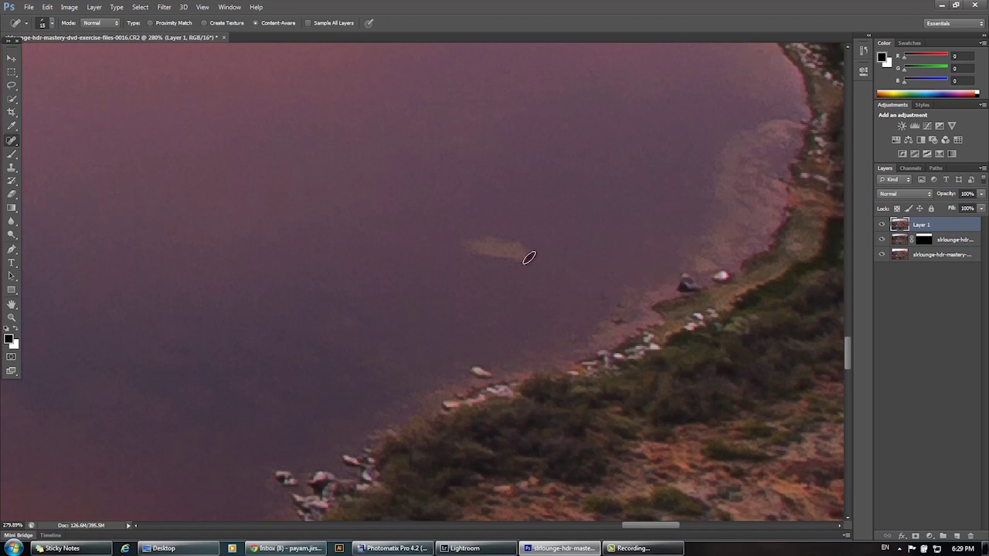
Heal the pale patch near the outer shore and the dark patch near the inner bank on the water's surface.
mouse_move(529, 257)
mouse_down()
mouse_move(467, 242)
mouse_move(524, 251)
mouse_move(500, 260)
mouse_move(462, 243)
mouse_move(480, 261)
mouse_up()
key(space)
mouse_move(255, 85)
mouse_down()
mouse_move(309, 183)
mouse_move(397, 253)
mouse_move(657, 186)
mouse_move(553, 94)
mouse_up()
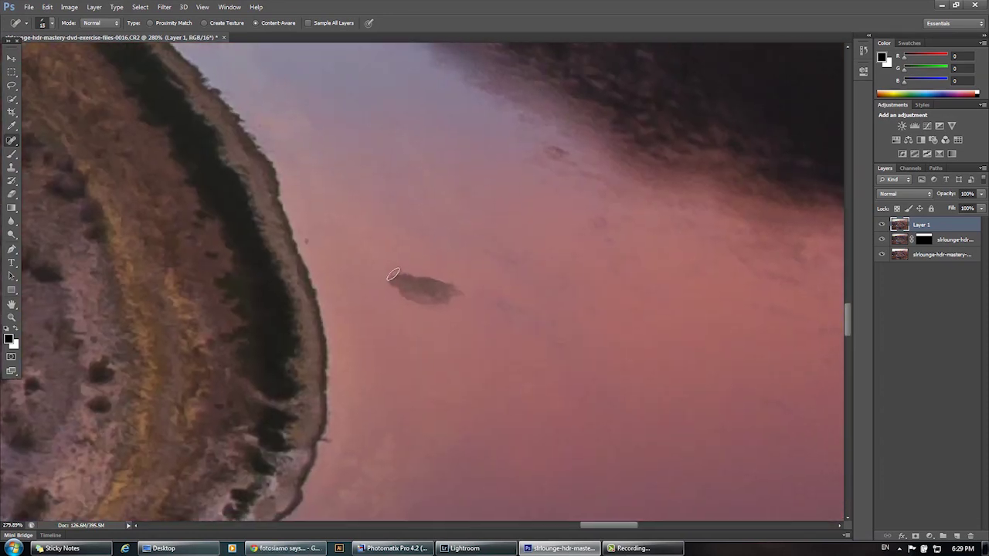
mouse_move(394, 274)
mouse_down()
mouse_move(441, 275)
mouse_move(463, 292)
mouse_move(388, 283)
mouse_move(423, 303)
mouse_move(461, 304)
mouse_move(408, 277)
mouse_move(460, 291)
mouse_move(457, 303)
mouse_move(426, 305)
mouse_move(398, 286)
mouse_move(458, 327)
mouse_move(459, 362)
mouse_move(392, 288)
mouse_move(415, 303)
mouse_up()
Remove the tiny speck beside the inner bank and the faint dark marks on the pink water near the shadow's edge.
drag(387, 205, 472, 258)
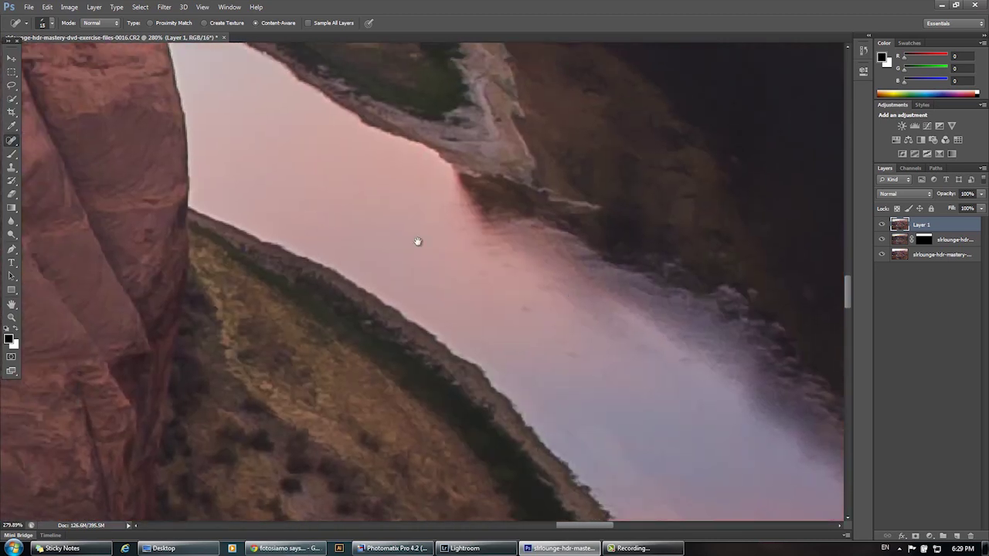
drag(417, 240, 263, 74)
drag(411, 223, 386, 238)
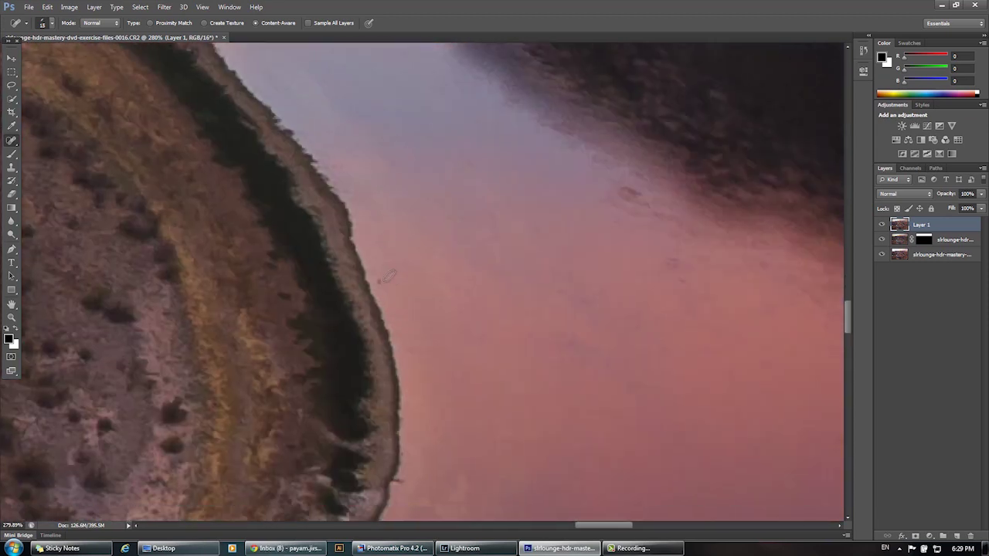
click(382, 272)
mouse_move(553, 262)
mouse_down()
mouse_move(366, 214)
mouse_move(307, 186)
mouse_up()
drag(197, 142, 237, 160)
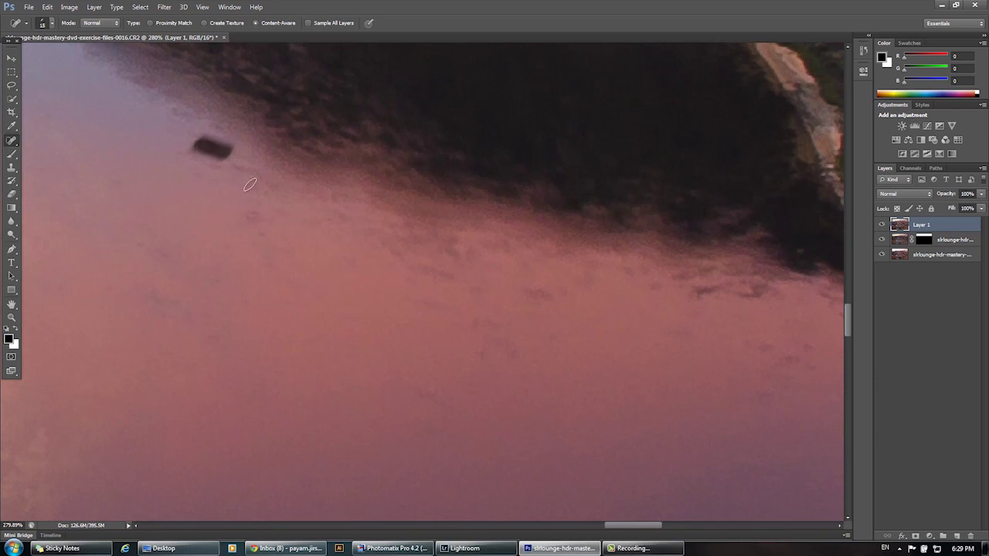
click(253, 217)
Remove the bright white stone at the near shoreline, just beyond the pointed foreground rock.
scroll(392, 289, down, 4)
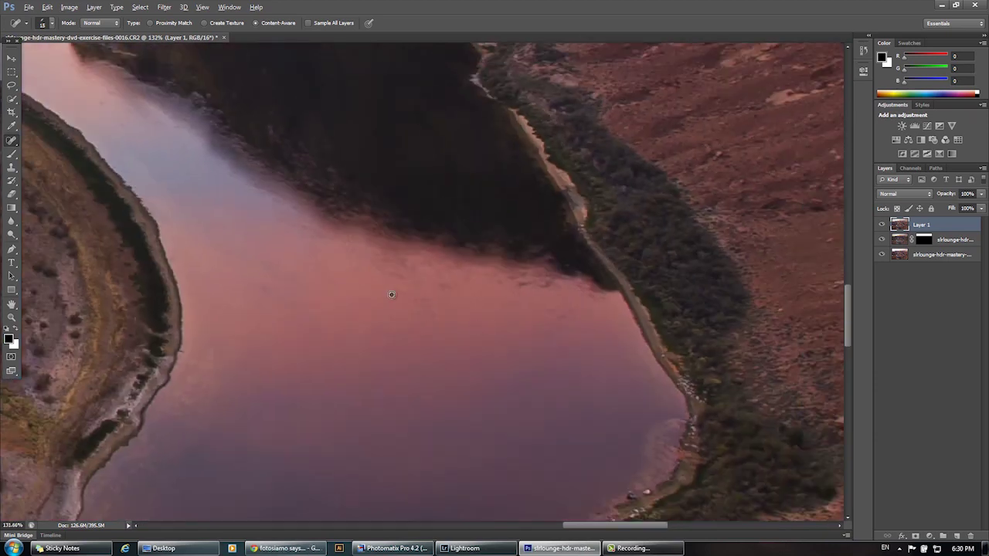
mouse_move(481, 328)
mouse_down()
mouse_move(582, 150)
mouse_move(557, 71)
mouse_up()
mouse_move(495, 292)
mouse_down()
mouse_move(512, 239)
mouse_move(512, 260)
mouse_move(546, 205)
mouse_move(477, 302)
mouse_move(468, 256)
mouse_move(421, 360)
mouse_up()
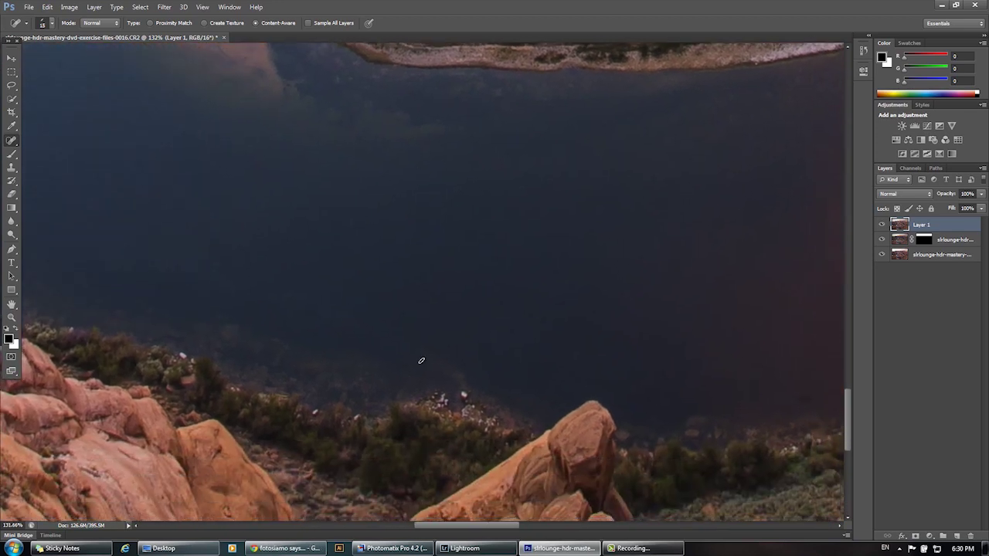
scroll(455, 392, up, 5)
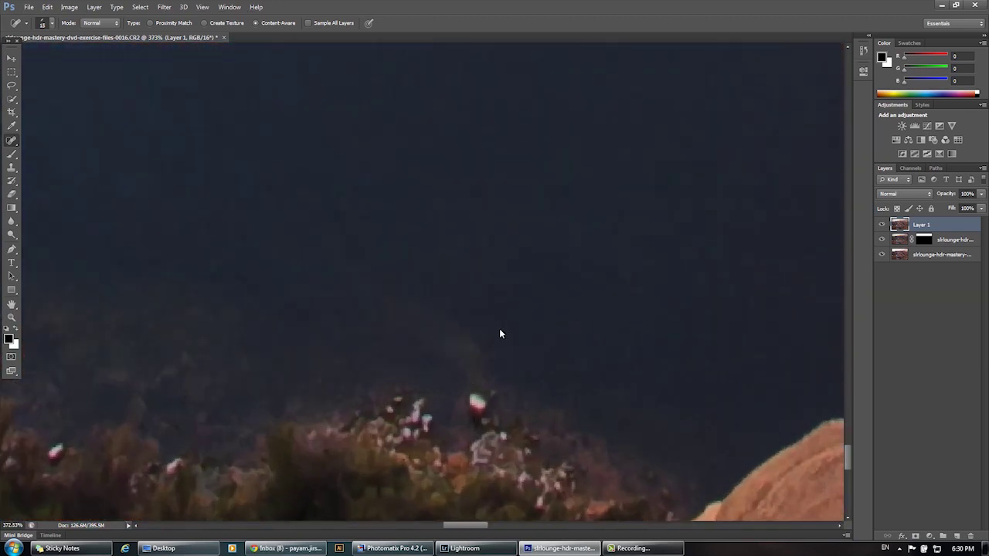
alt+click(499, 329)
key(Return)
mouse_move(466, 397)
mouse_down()
mouse_move(494, 397)
mouse_move(456, 414)
mouse_move(435, 448)
mouse_up()
Heal bright stones in the shrubs along the near shoreline, working toward the large orange rock face.
scroll(329, 371, down, 6)
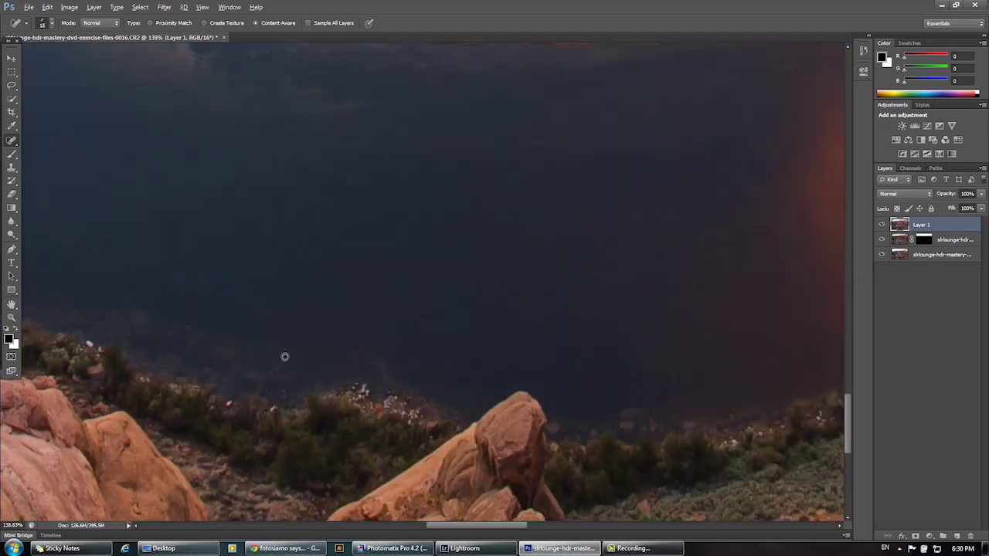
scroll(408, 278, left, 5)
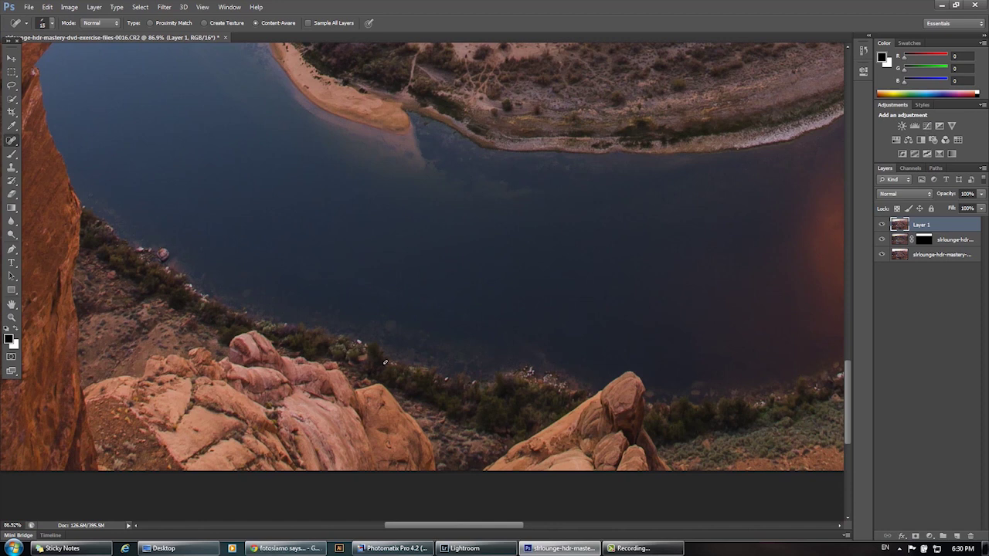
scroll(408, 391, up, 5)
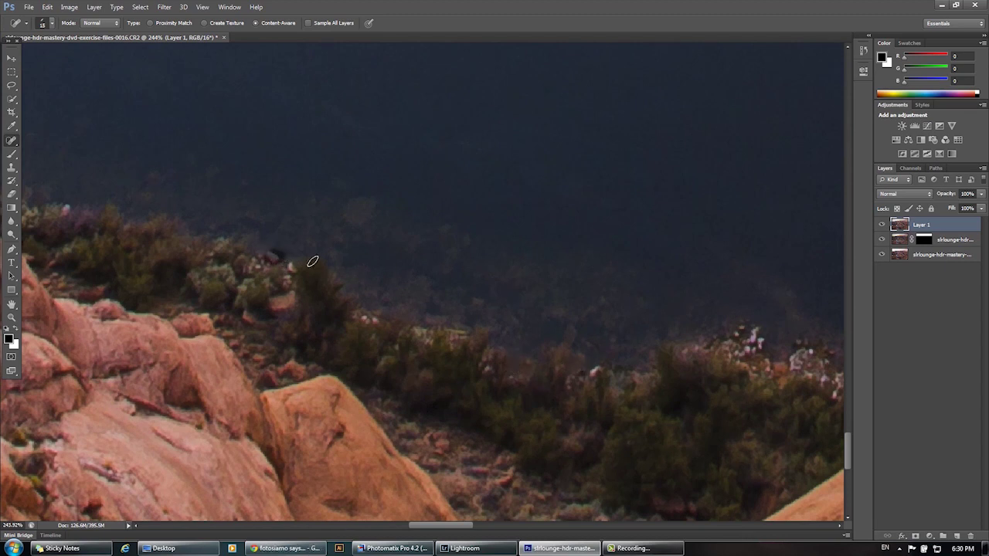
click(276, 256)
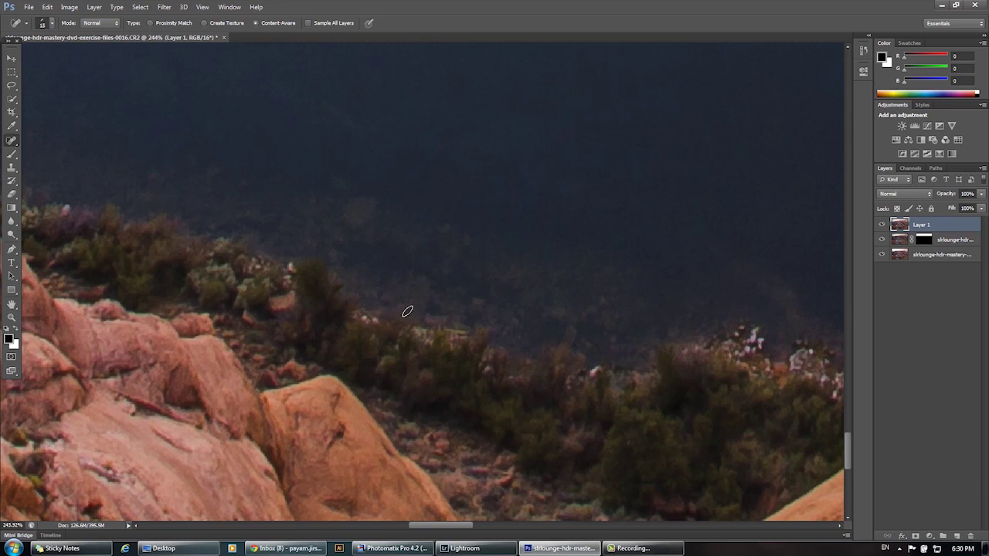
drag(633, 337, 498, 365)
drag(332, 212, 420, 309)
drag(397, 273, 505, 319)
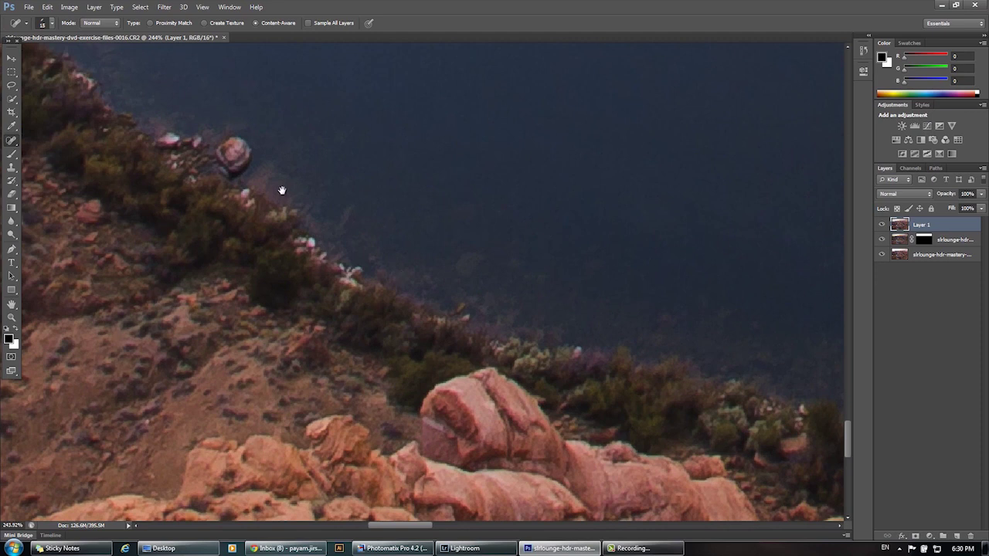
drag(283, 190, 375, 257)
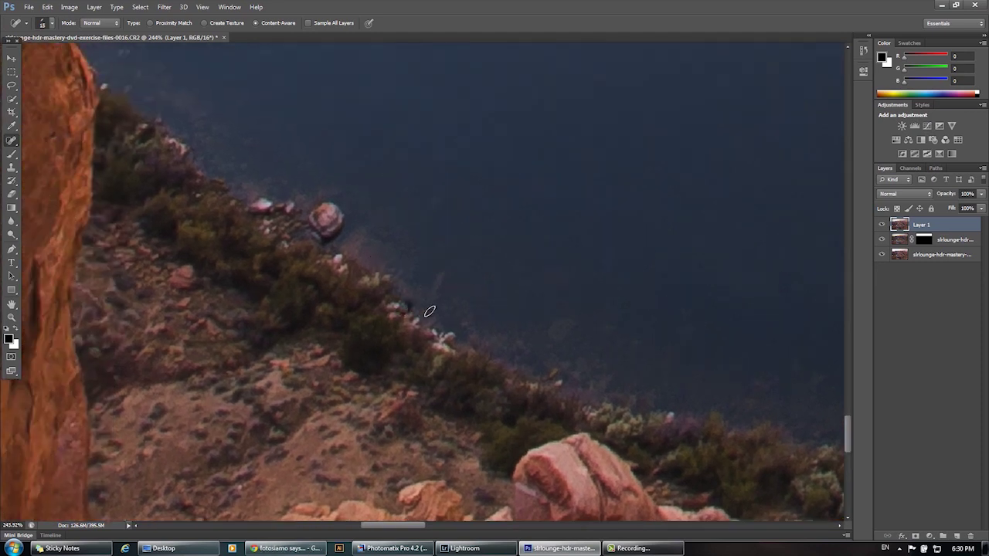
drag(336, 239, 467, 291)
drag(297, 171, 397, 327)
Examine the canyon, river and sky for leftover distractions, finishing with a view of the whole photo.
scroll(399, 327, down, 5)
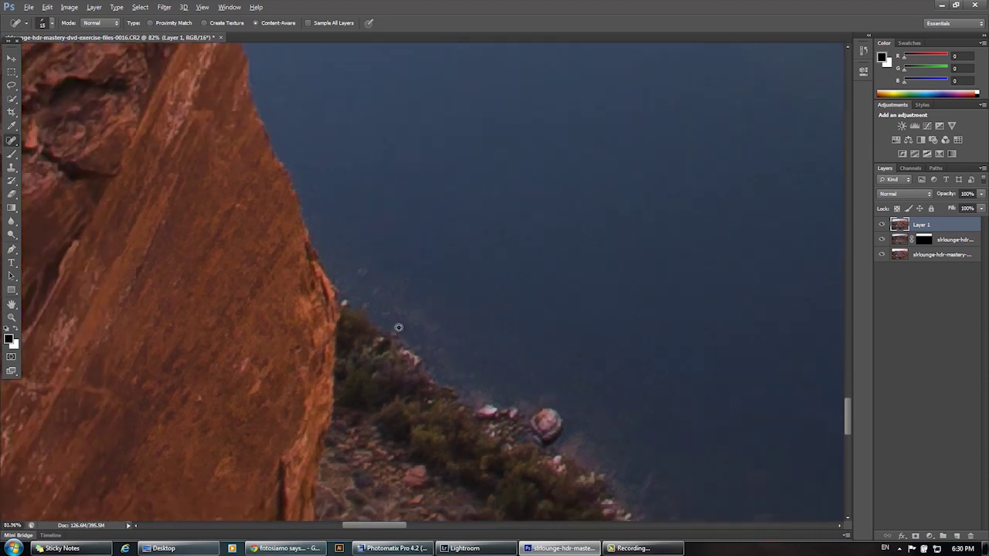
scroll(287, 135, down, 3)
drag(285, 86, 313, 281)
drag(367, 156, 298, 209)
drag(237, 155, 309, 199)
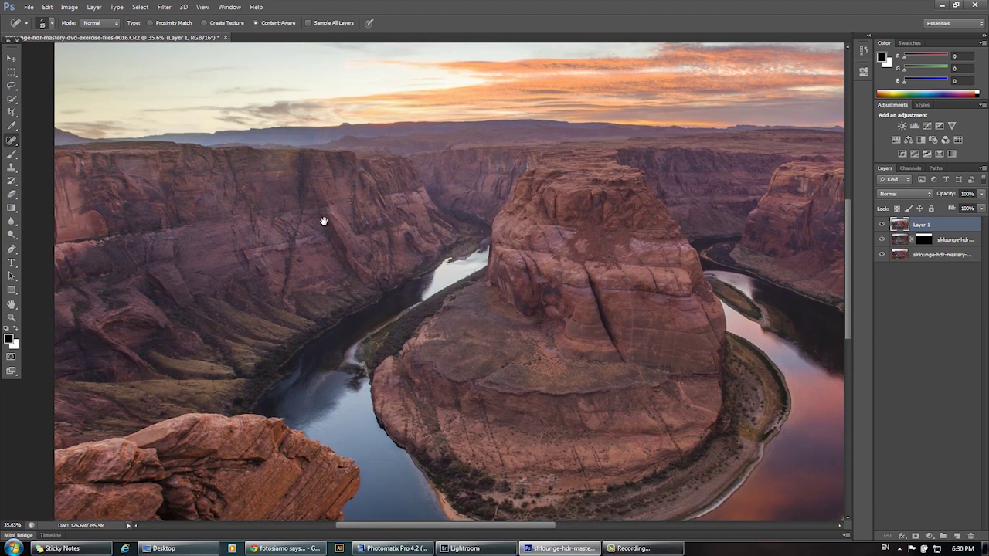
drag(529, 332, 379, 276)
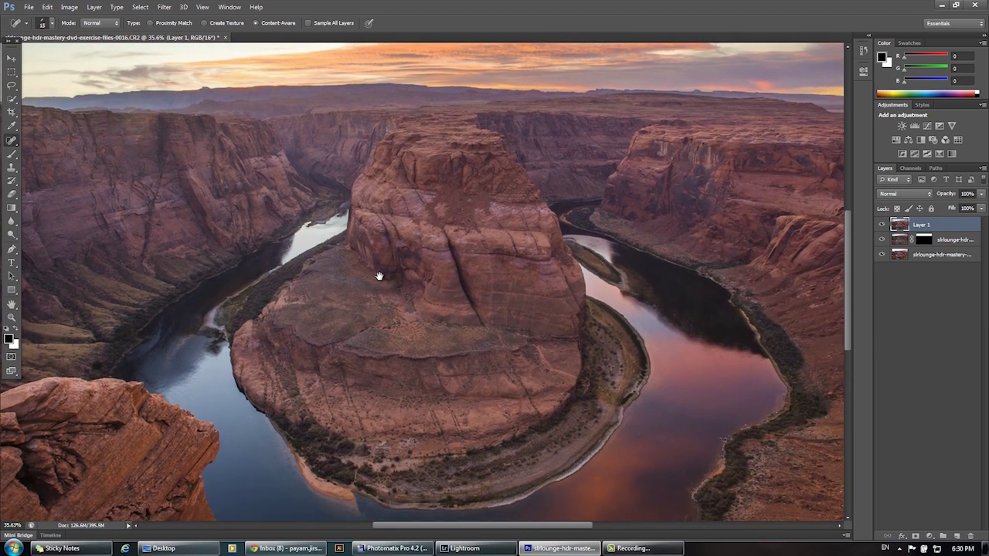
scroll(380, 276, down, 6)
scroll(378, 276, up, 2)
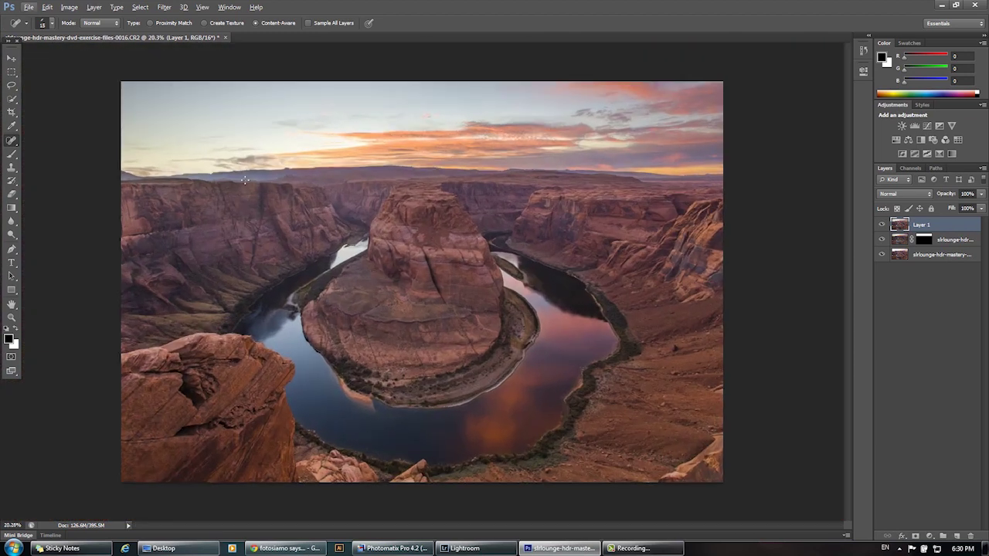
Switch to the Move tool and save the retouched document.
click(11, 58)
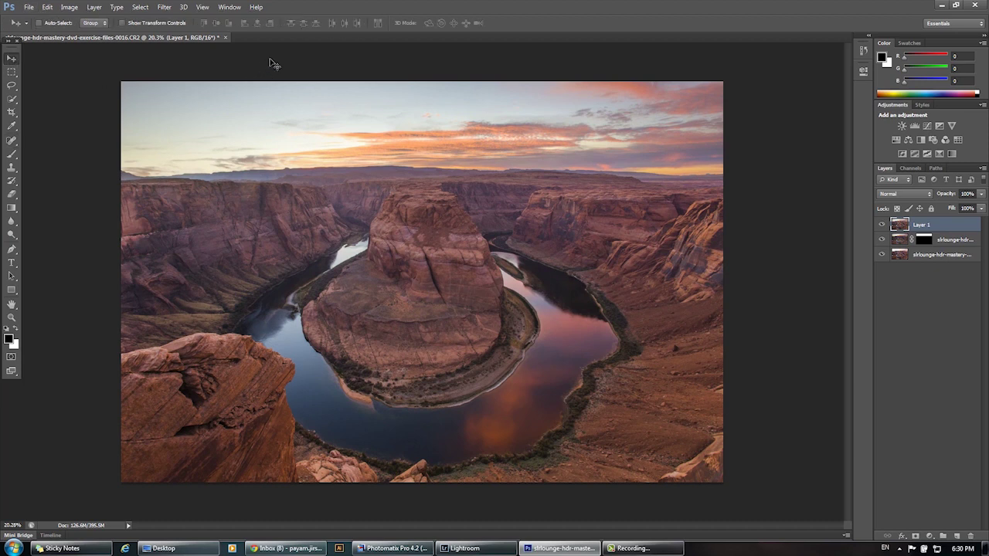
key(ctrl+s)
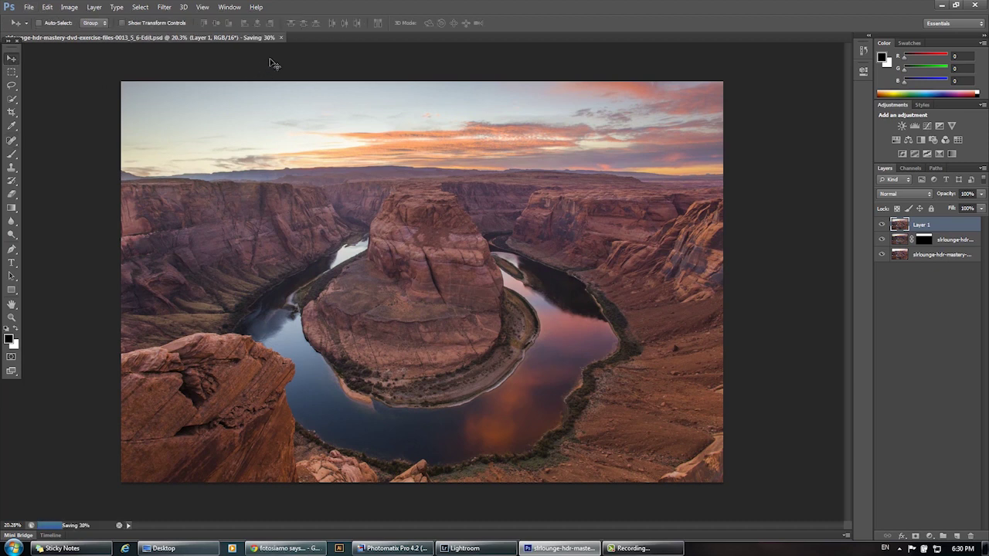